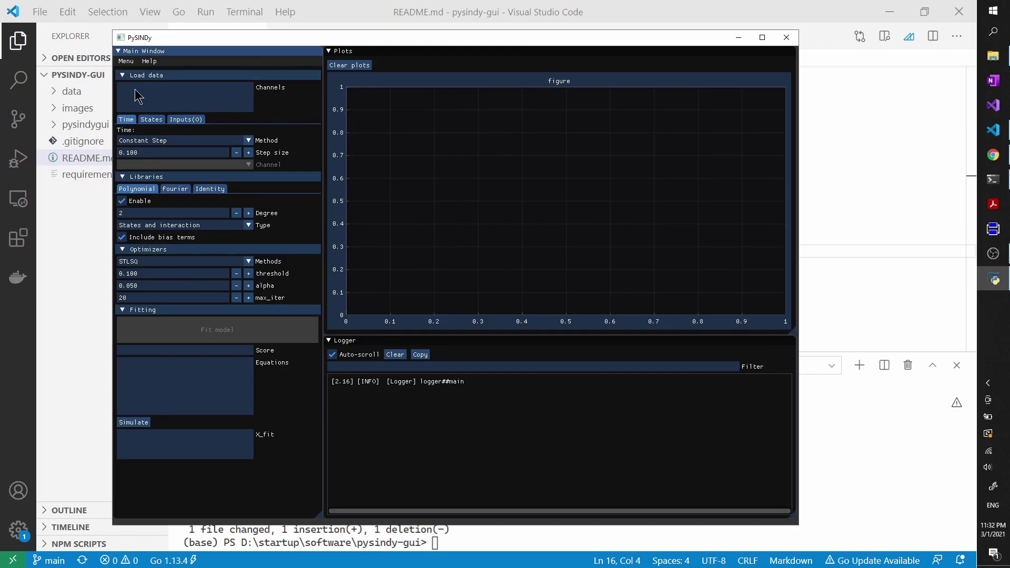
# Load lorenz.csv from the pysindy-gui data folder using Menu > Load csv
pyautogui.click(131, 62)
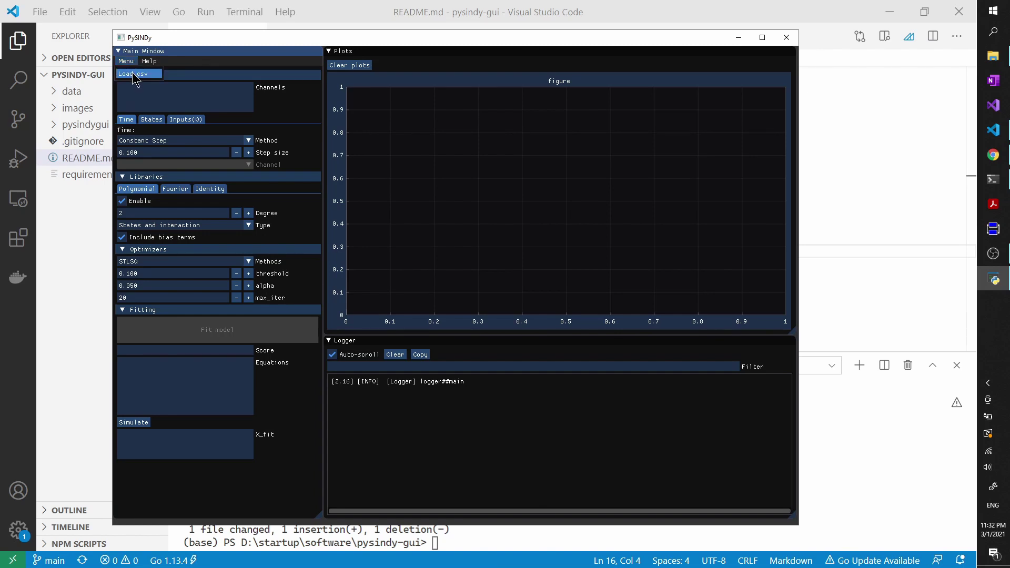
pyautogui.click(169, 72)
pyautogui.moveTo(443, 122); pyautogui.dragTo(461, 119)
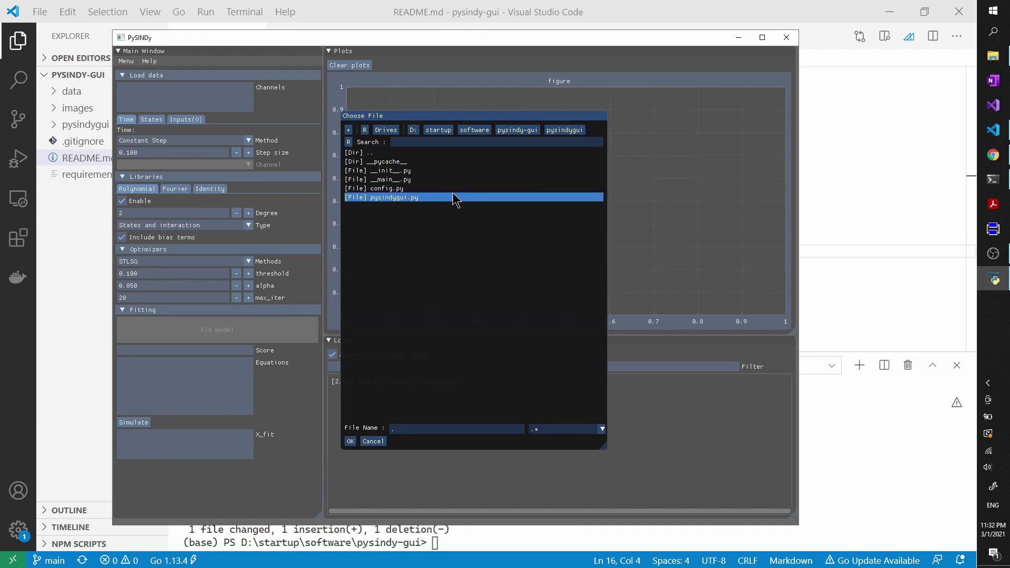
pyautogui.click(518, 131)
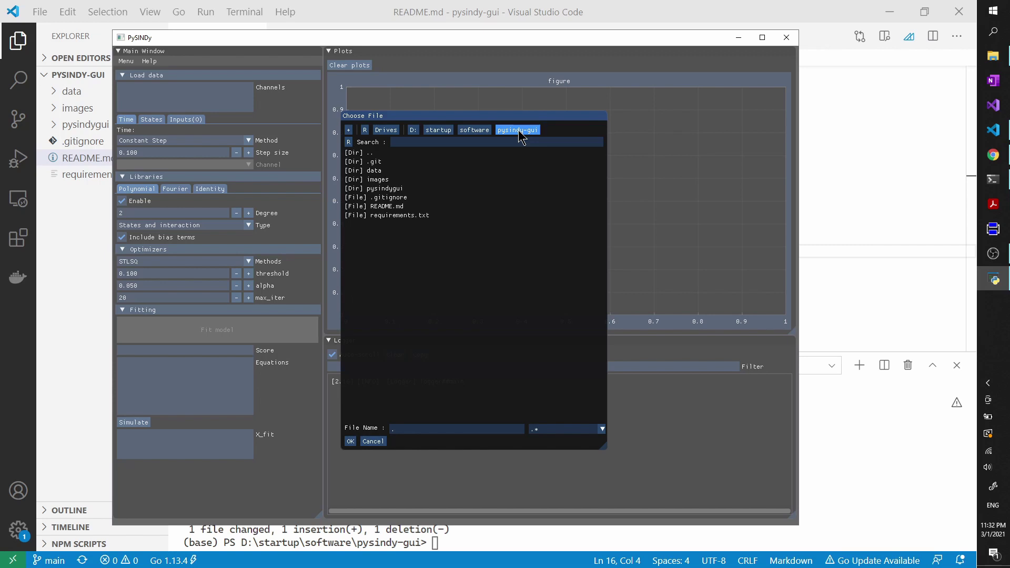
pyautogui.doubleClick(435, 170)
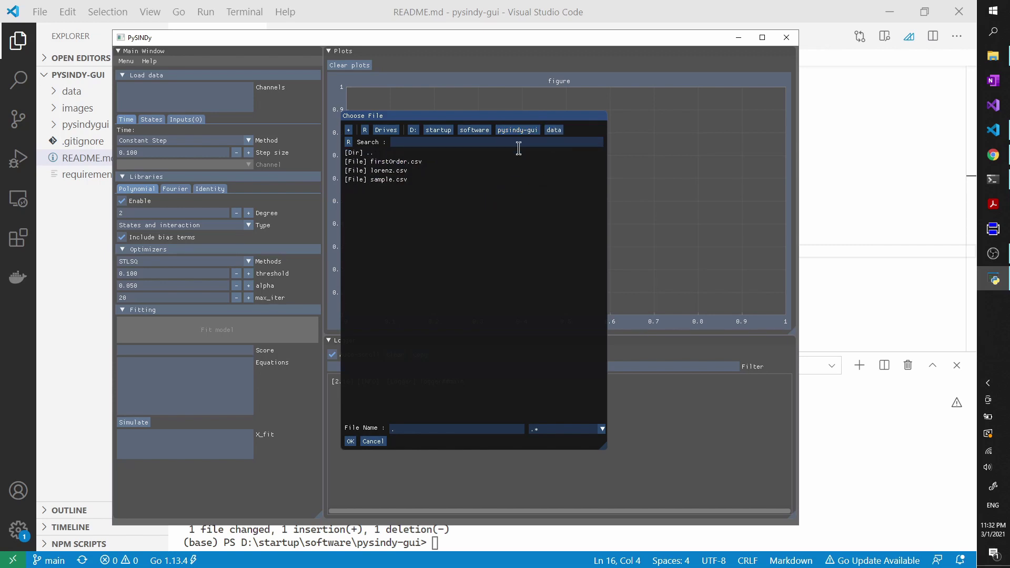
pyautogui.click(434, 170)
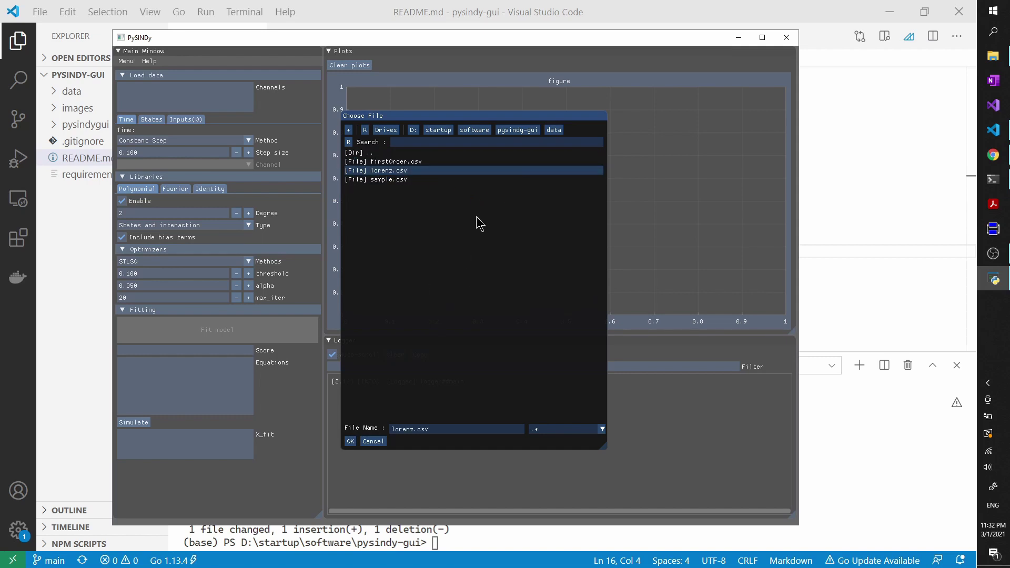
pyautogui.click(350, 440)
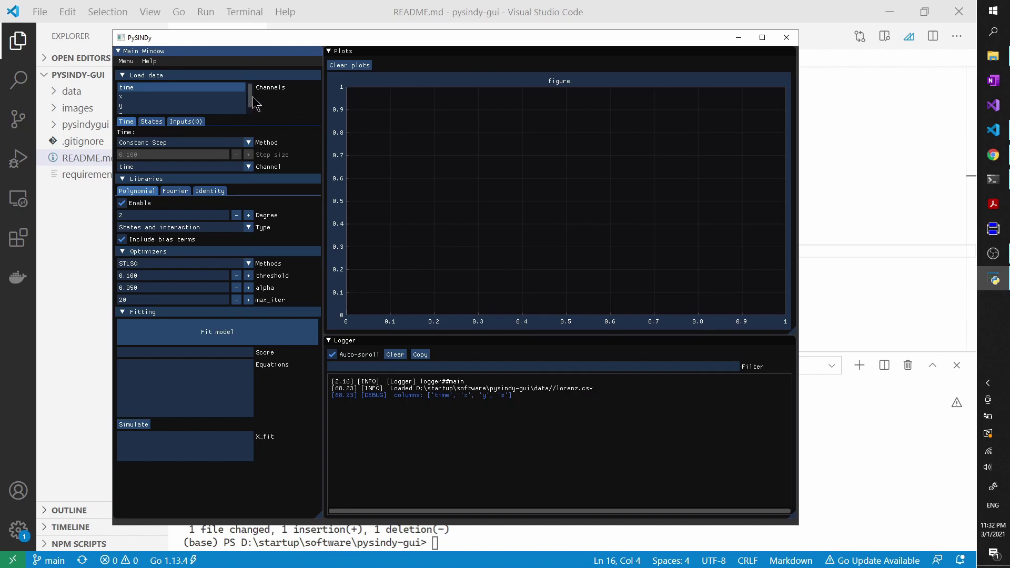
# Plot the x, y and z channels, then hide all three curves via the legend
pyautogui.moveTo(250, 97); pyautogui.dragTo(248, 107)
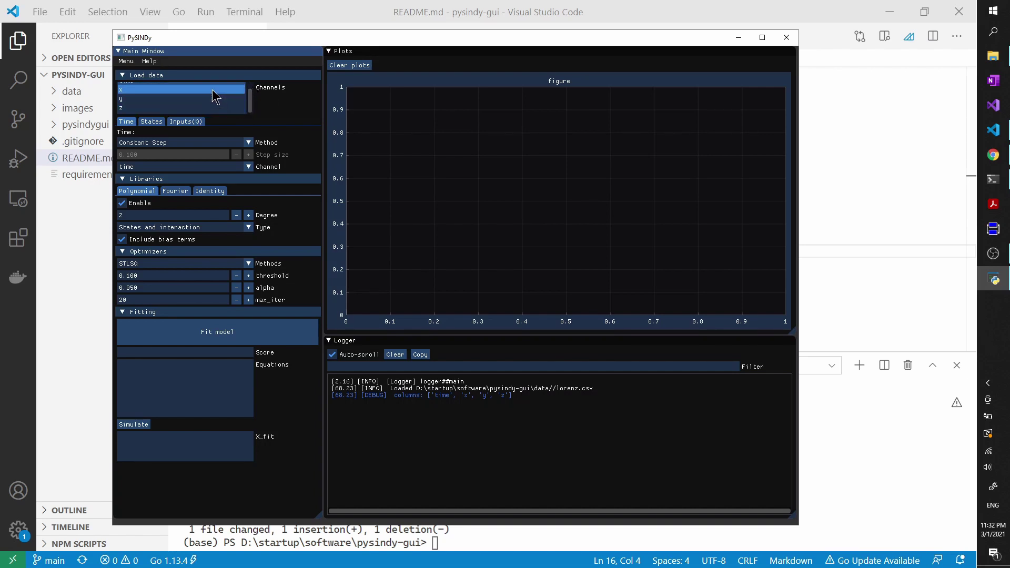
pyautogui.click(213, 91)
pyautogui.click(209, 99)
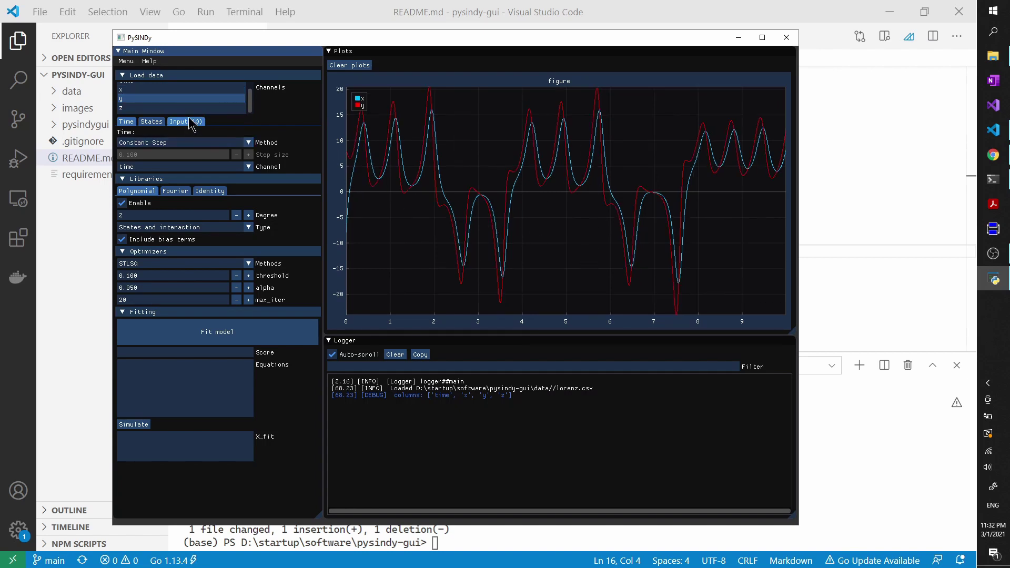
pyautogui.click(193, 110)
pyautogui.click(359, 98)
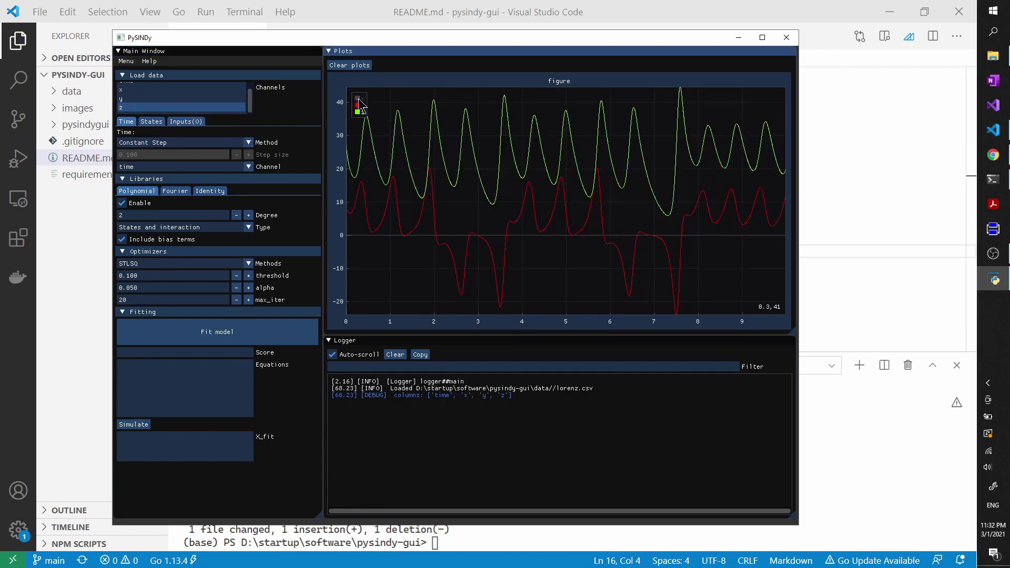
pyautogui.click(358, 107)
pyautogui.click(359, 113)
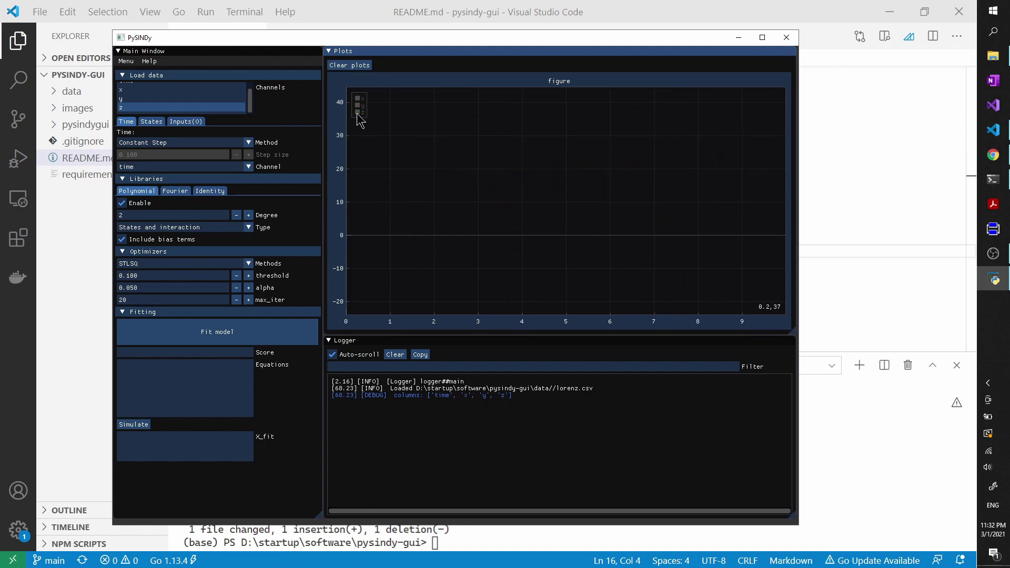
# Replot the x channel so only the x curve remains visible
pyautogui.click(220, 90)
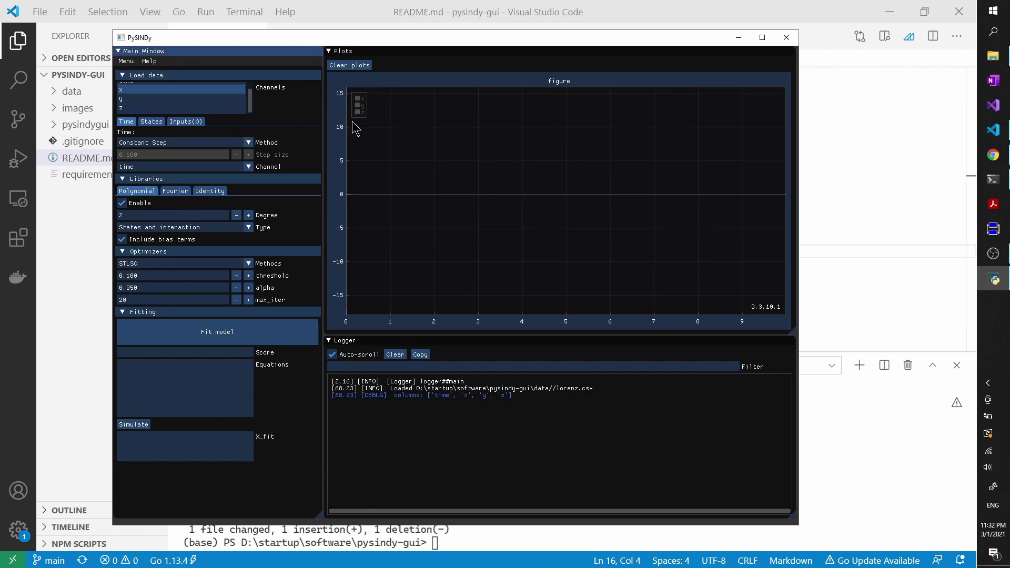
pyautogui.click(358, 105)
pyautogui.click(357, 98)
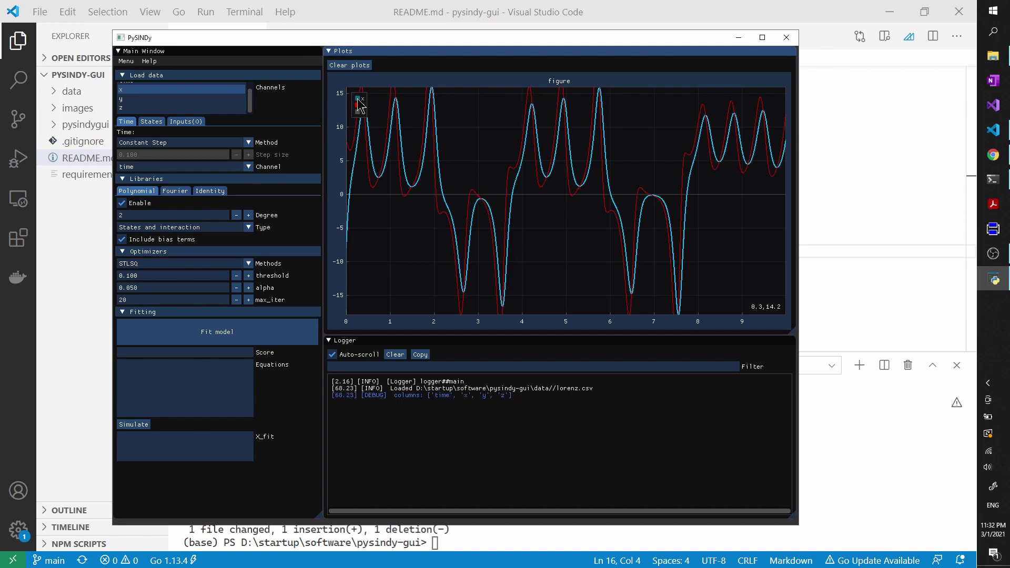
pyautogui.click(358, 105)
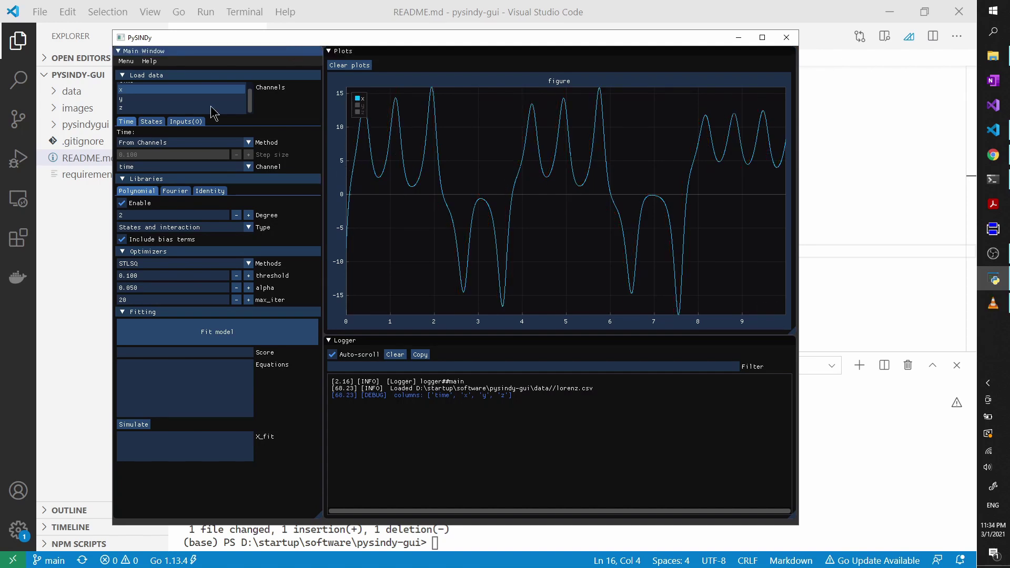
pyautogui.click(127, 122)
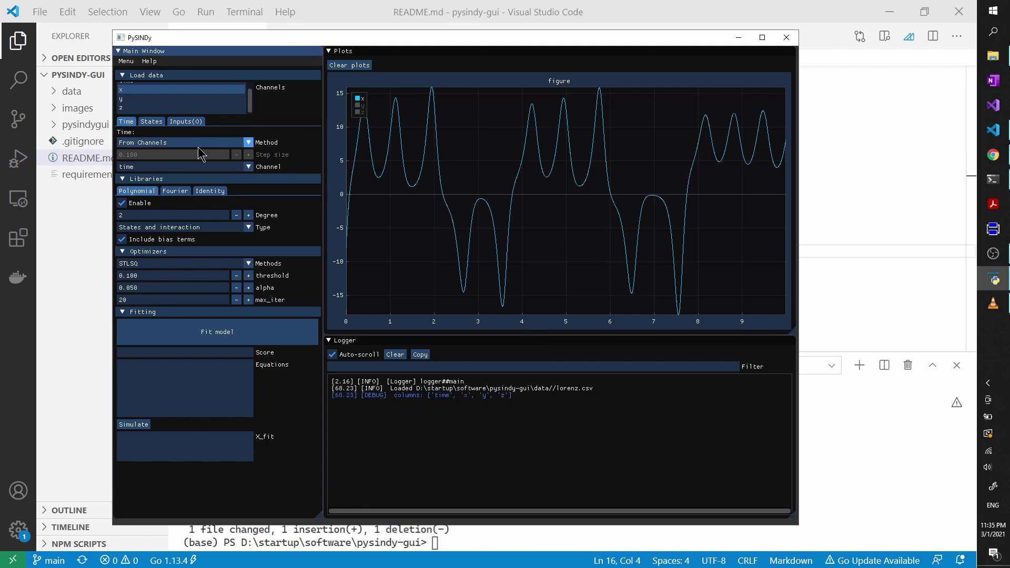
pyautogui.click(154, 143)
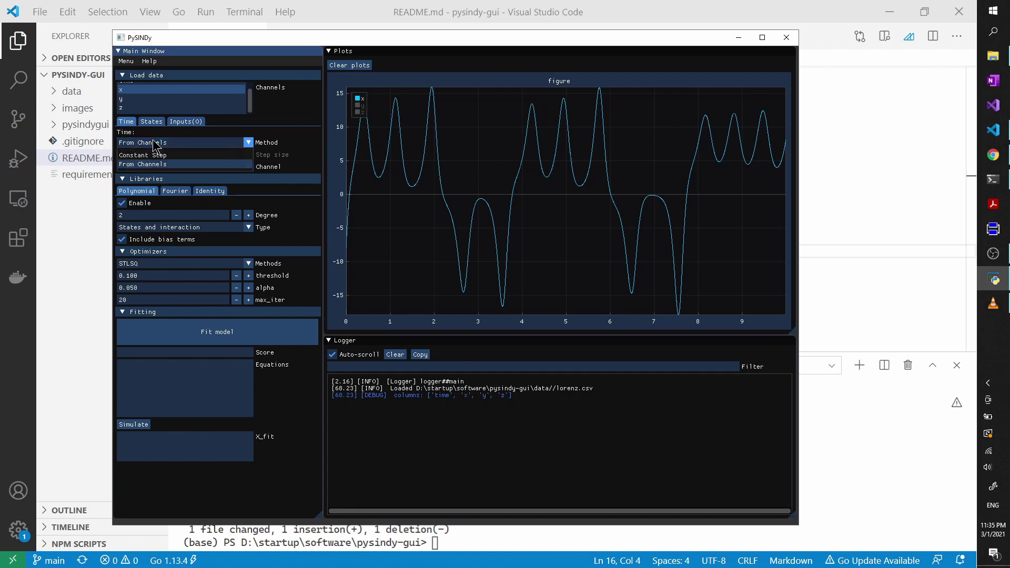
pyautogui.click(187, 168)
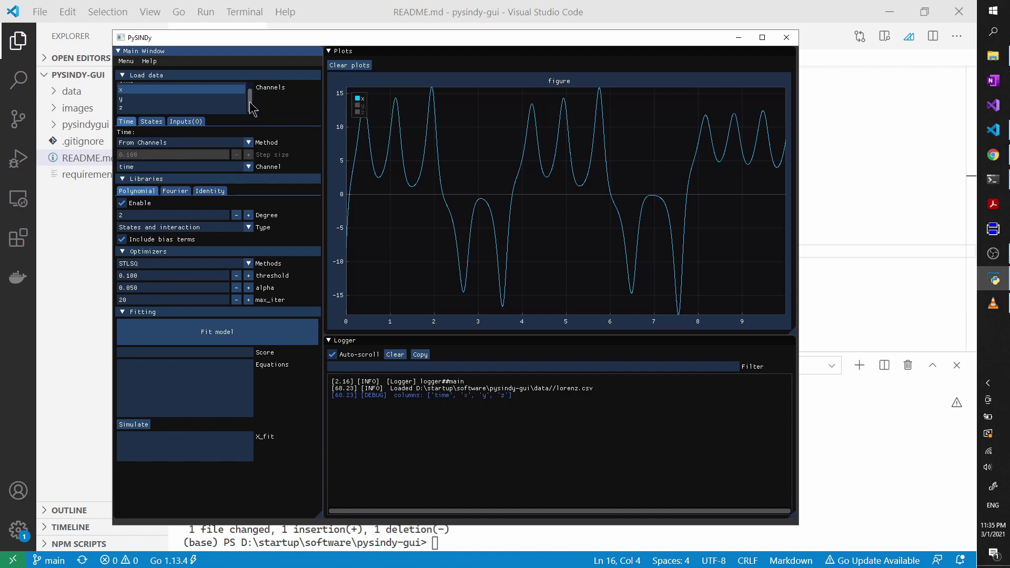
pyautogui.scroll(1, 250, 102)
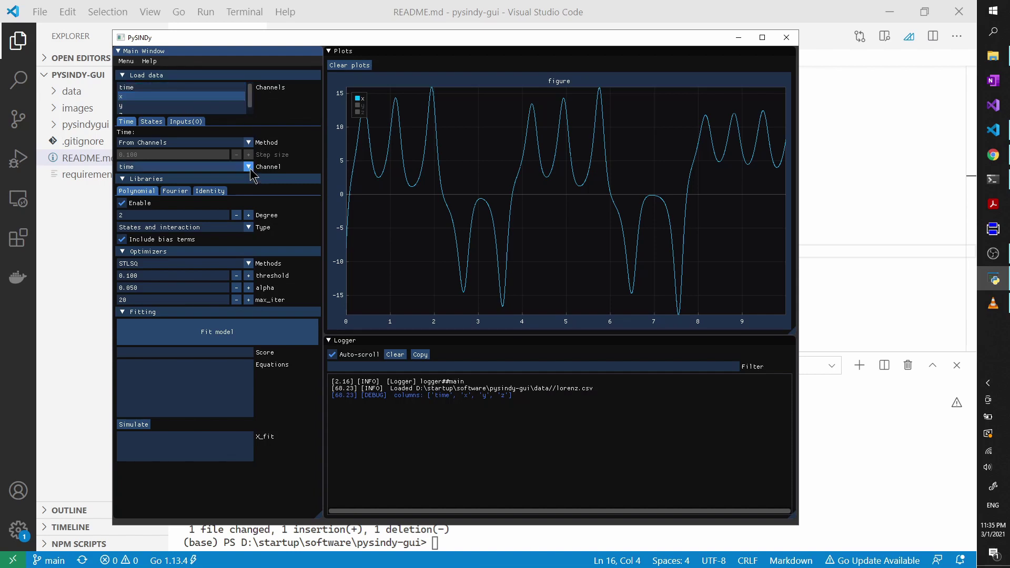
# On the States tab, add channels x, y and z as state features x0, x1 and x2
pyautogui.click(152, 121)
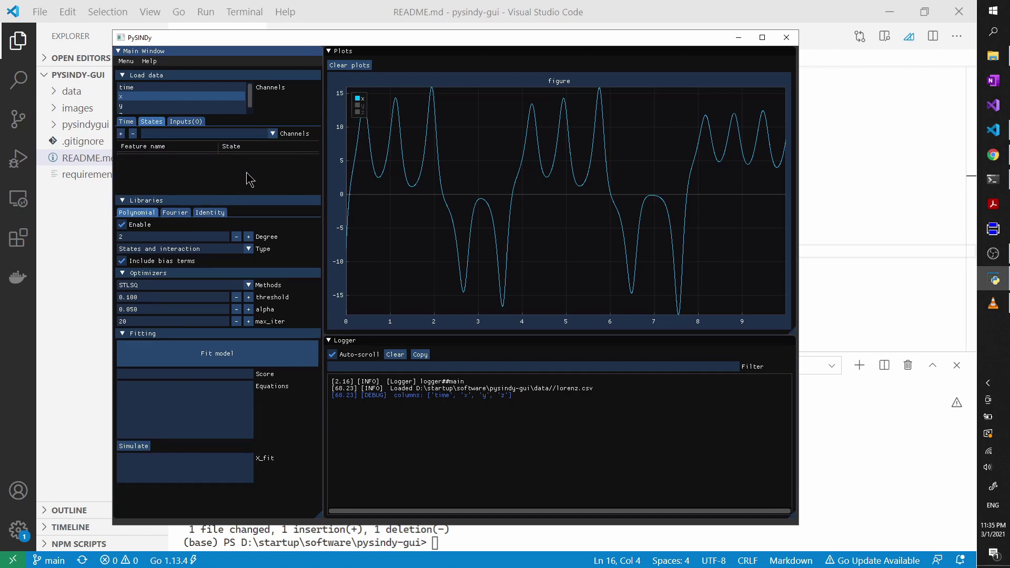
pyautogui.click(258, 137)
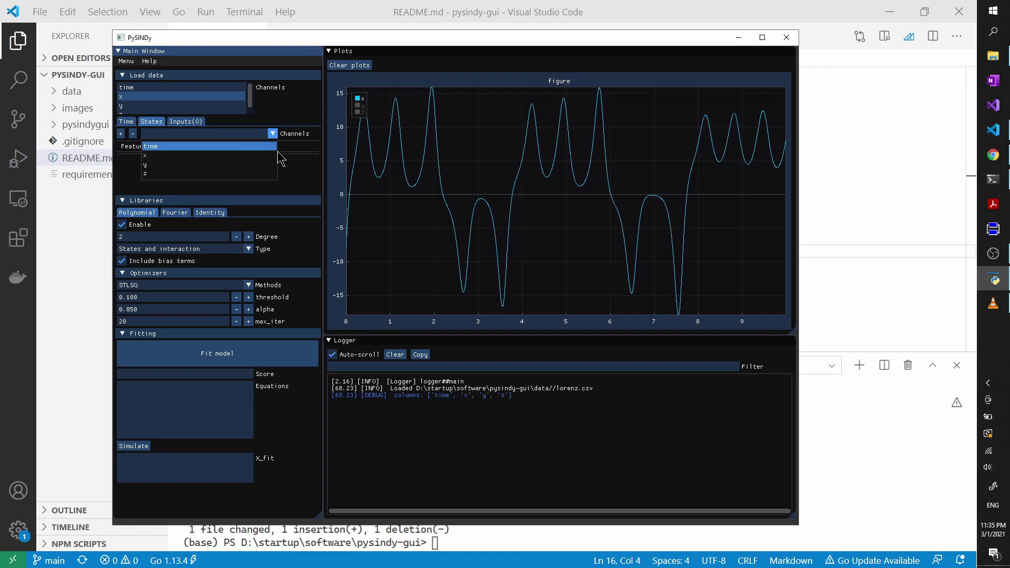
pyautogui.click(299, 176)
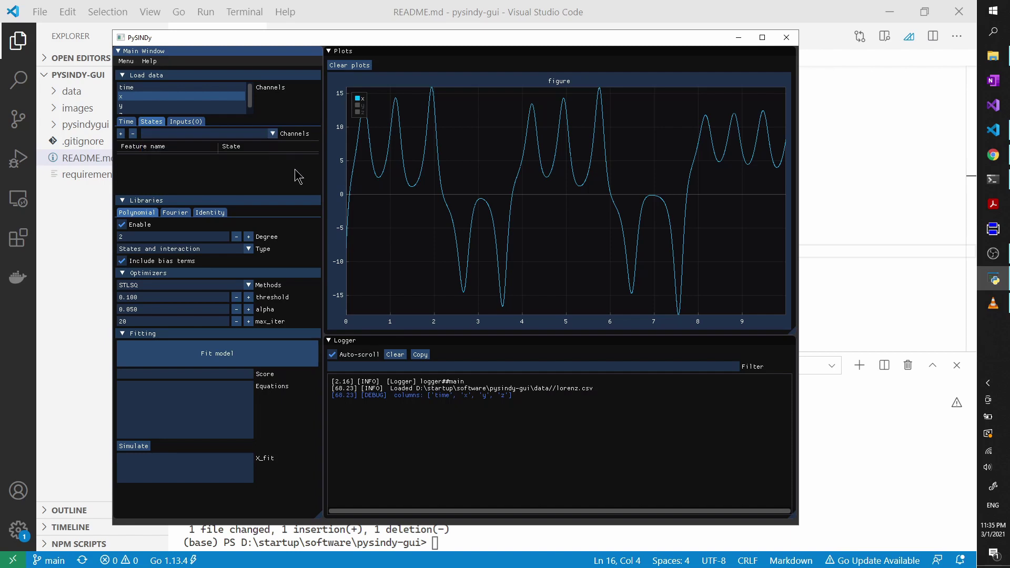
pyautogui.click(252, 136)
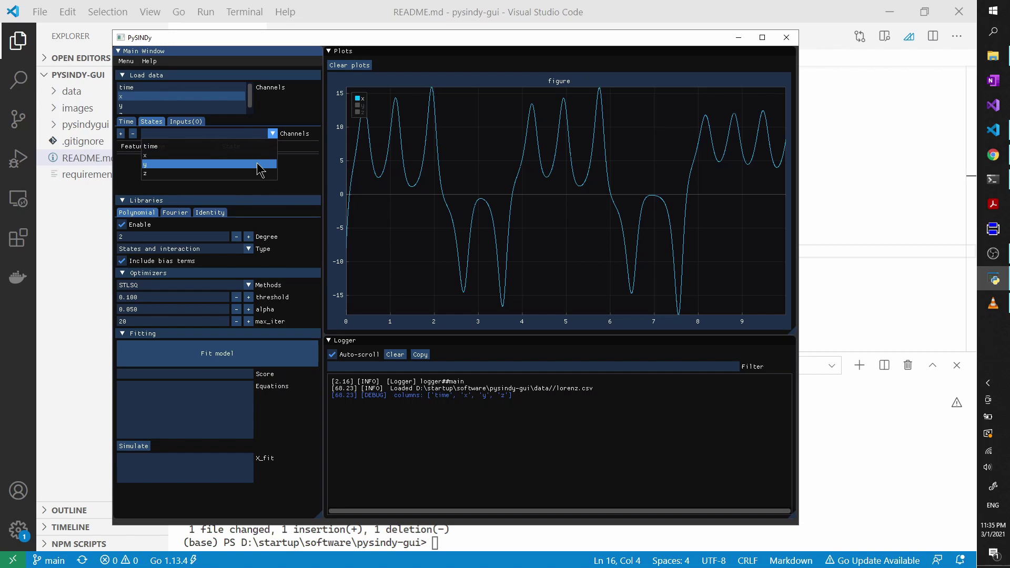
pyautogui.click(170, 154)
pyautogui.click(121, 134)
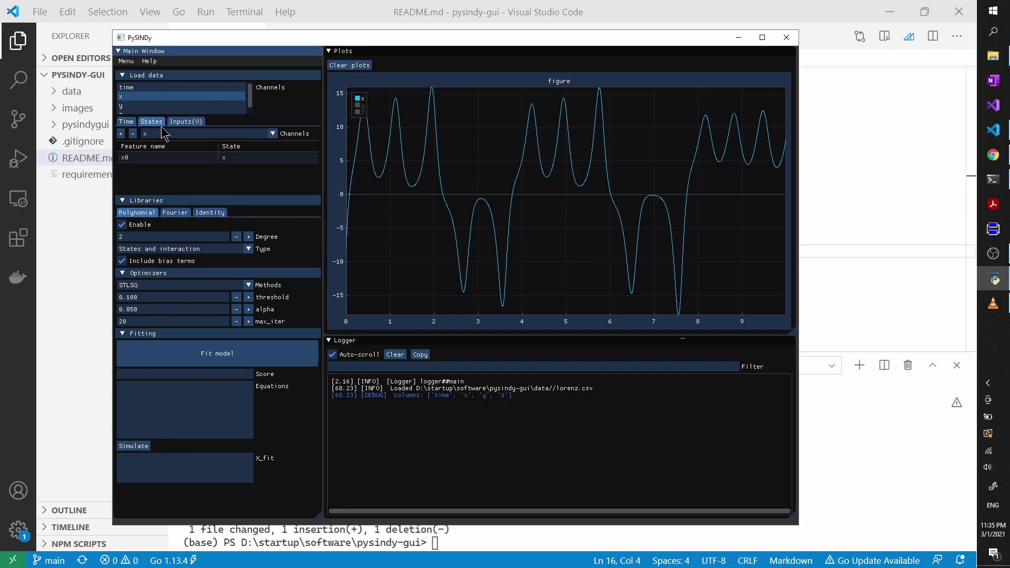
pyautogui.click(167, 134)
pyautogui.click(158, 165)
pyautogui.click(121, 134)
pyautogui.click(161, 136)
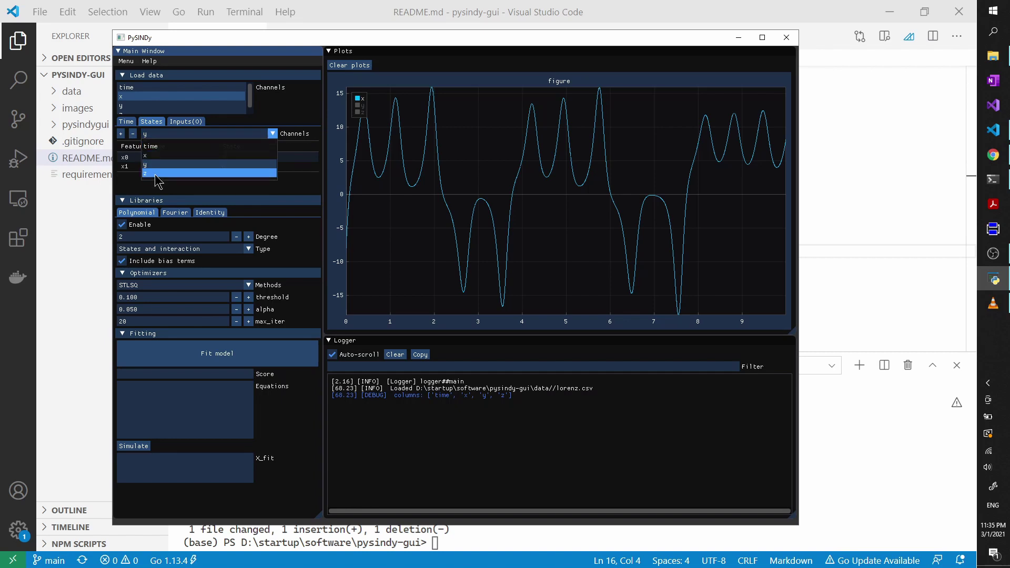
pyautogui.click(158, 176)
pyautogui.click(121, 134)
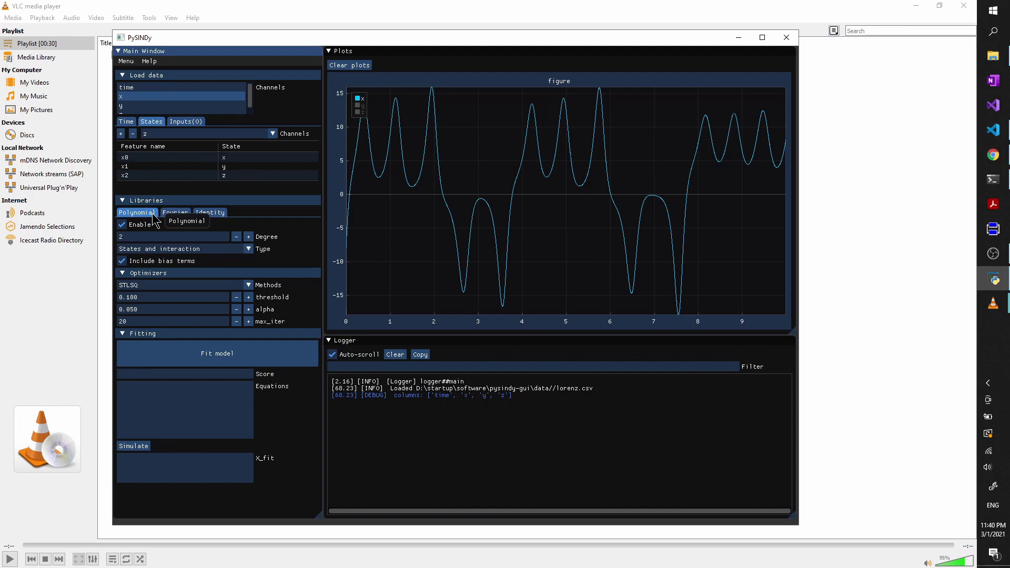
pyautogui.click(251, 242)
pyautogui.click(248, 249)
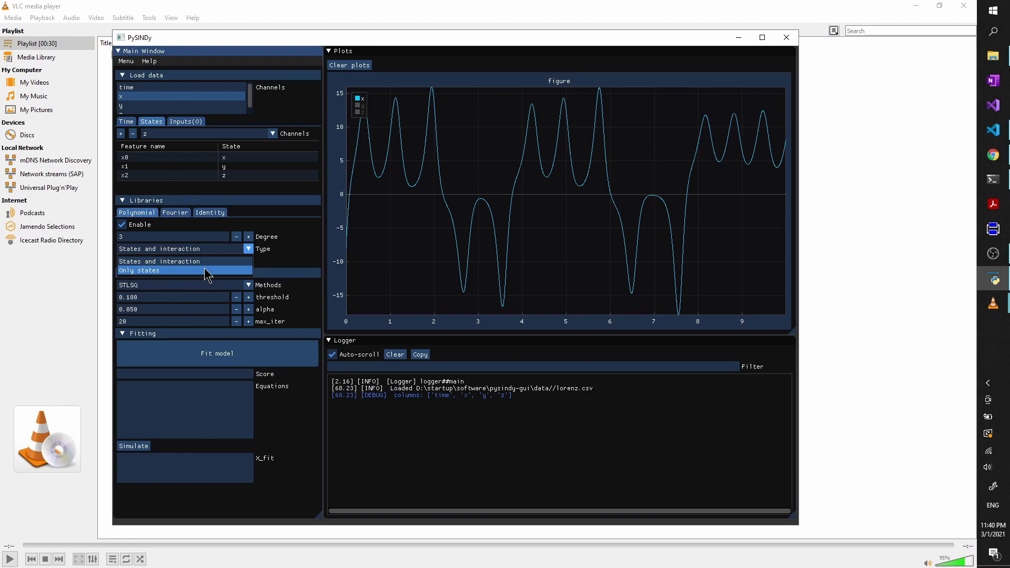
pyautogui.click(287, 252)
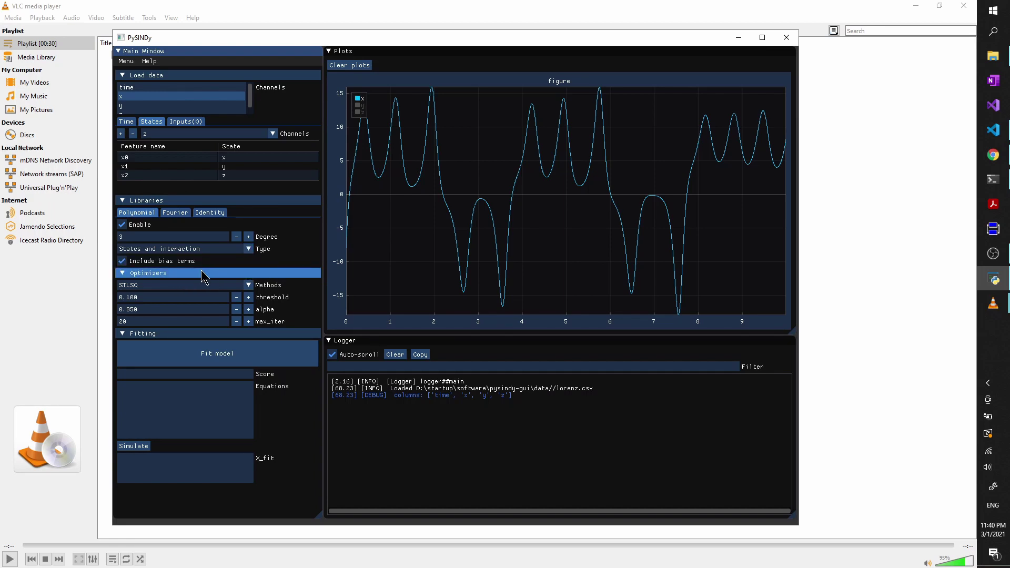
pyautogui.click(179, 213)
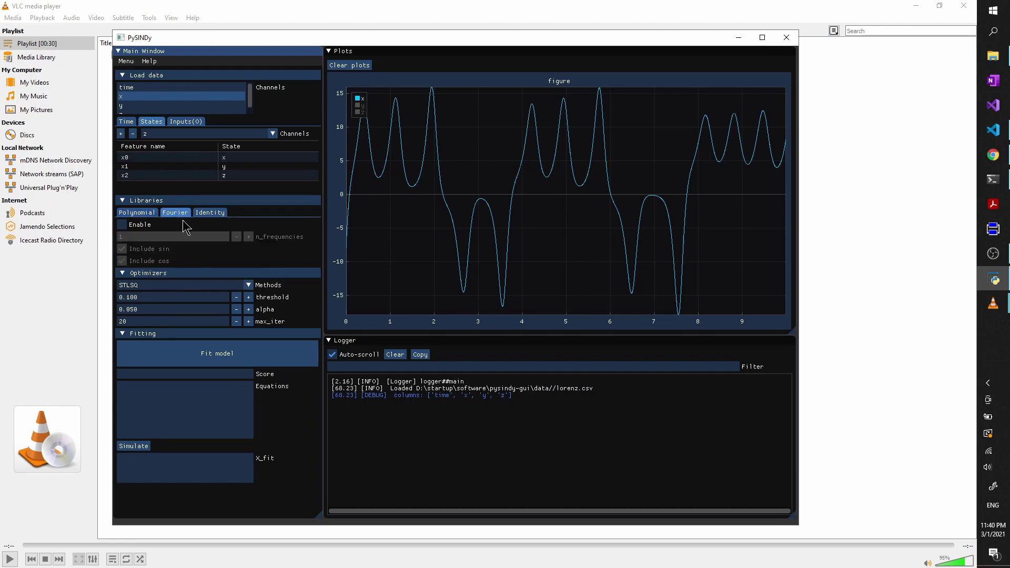
pyautogui.click(141, 226)
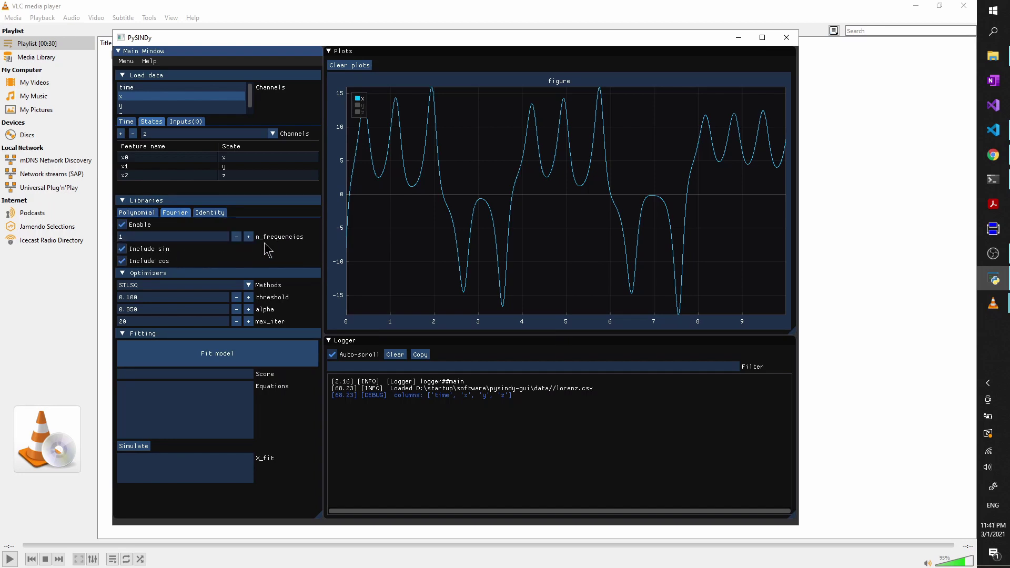
pyautogui.click(210, 213)
pyautogui.click(138, 212)
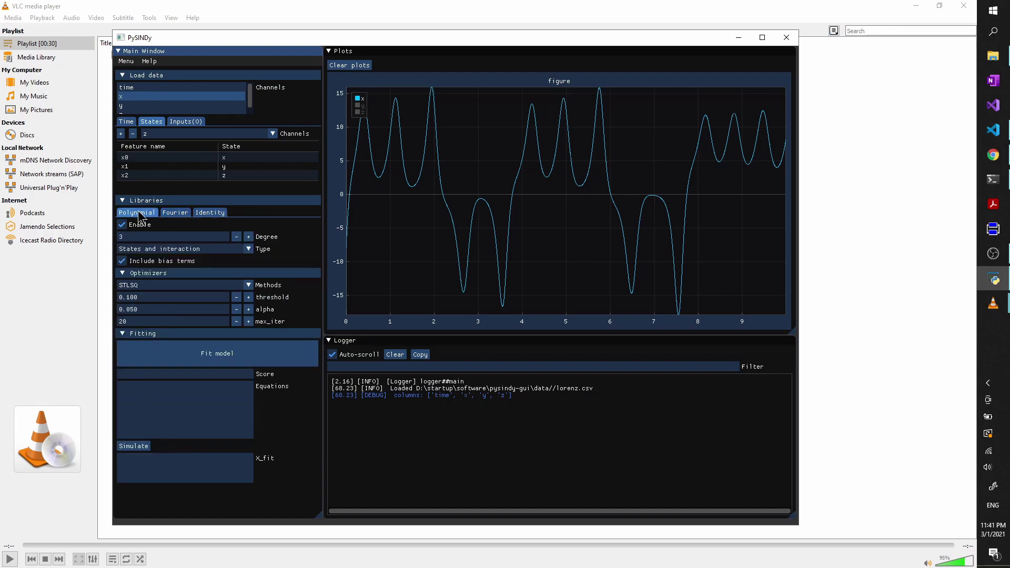
pyautogui.click(176, 212)
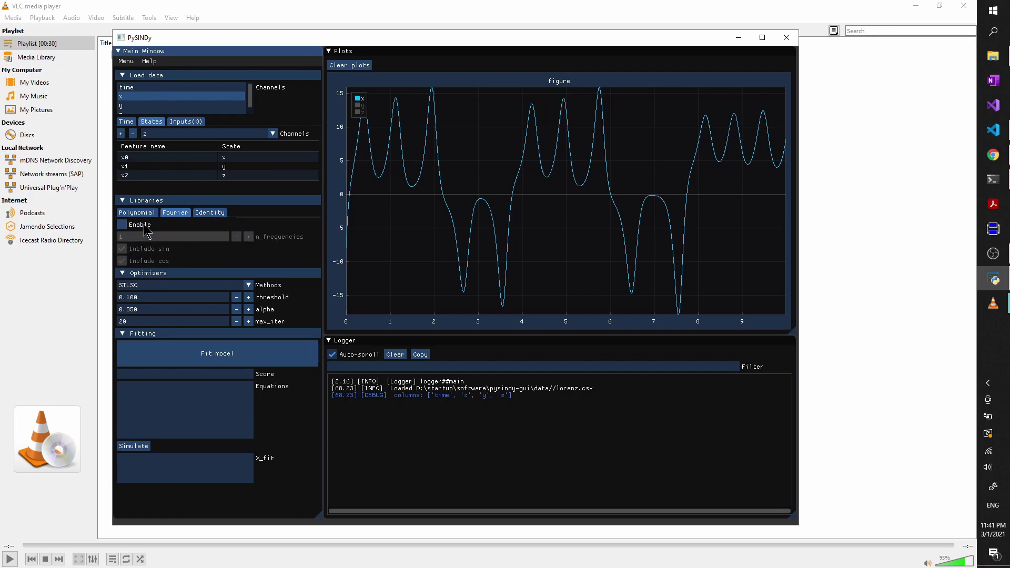
pyautogui.click(202, 212)
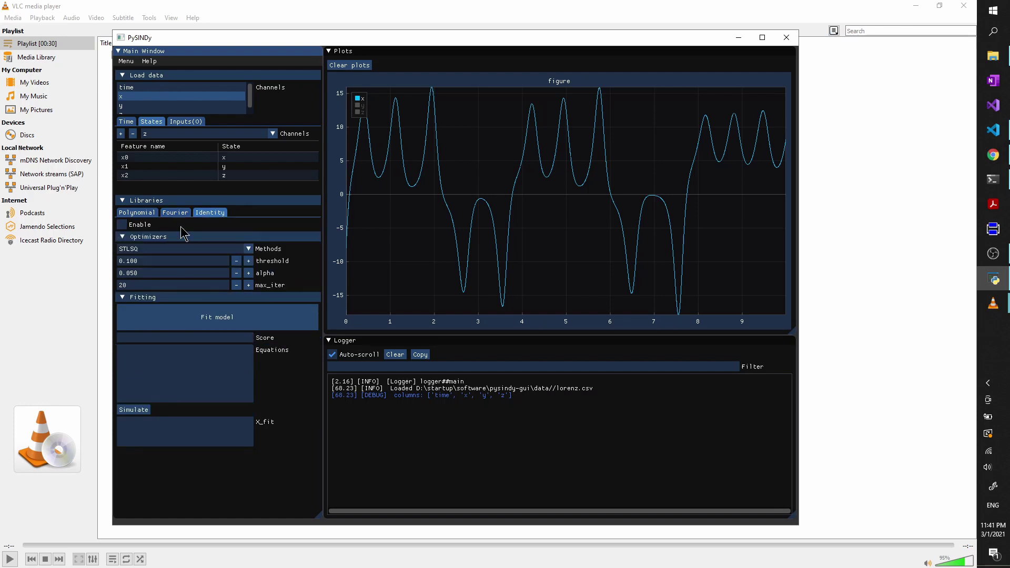
pyautogui.click(179, 215)
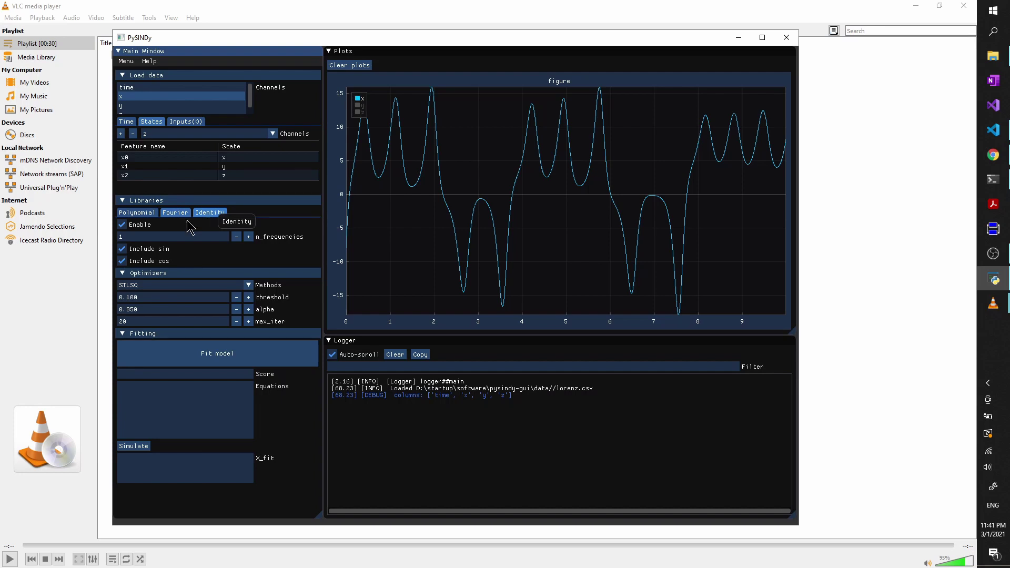
pyautogui.click(136, 212)
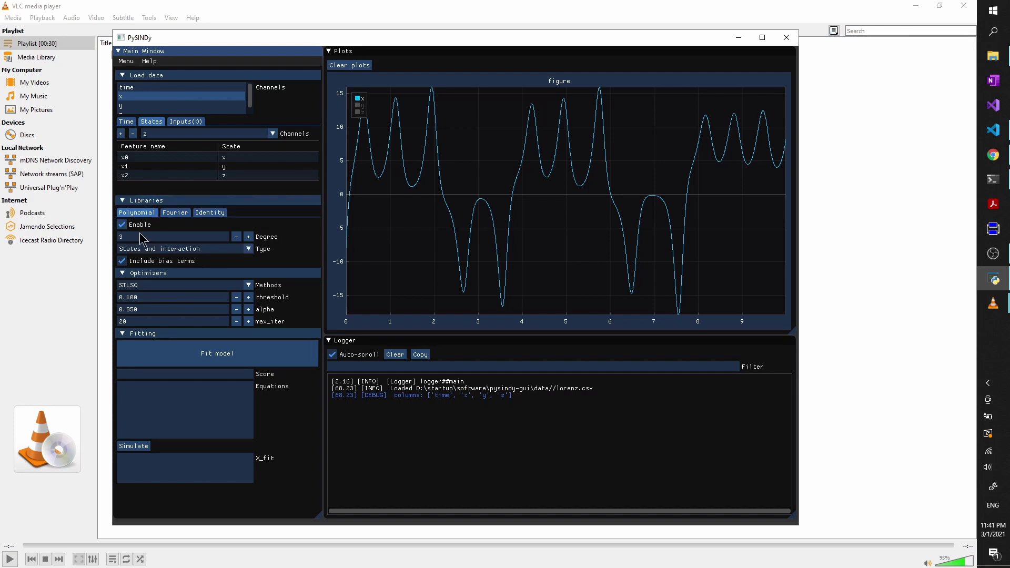
pyautogui.click(179, 212)
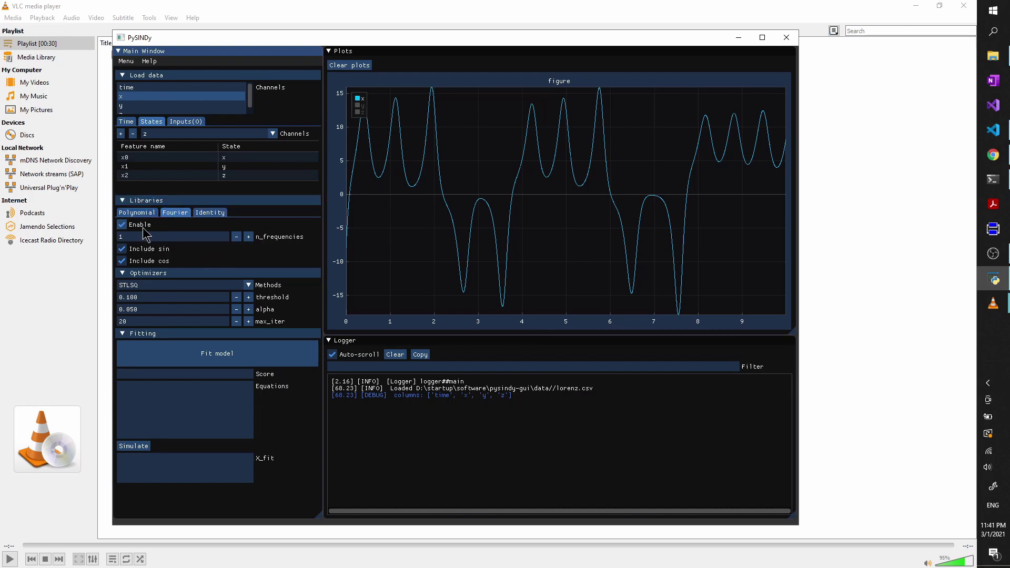
pyautogui.click(209, 213)
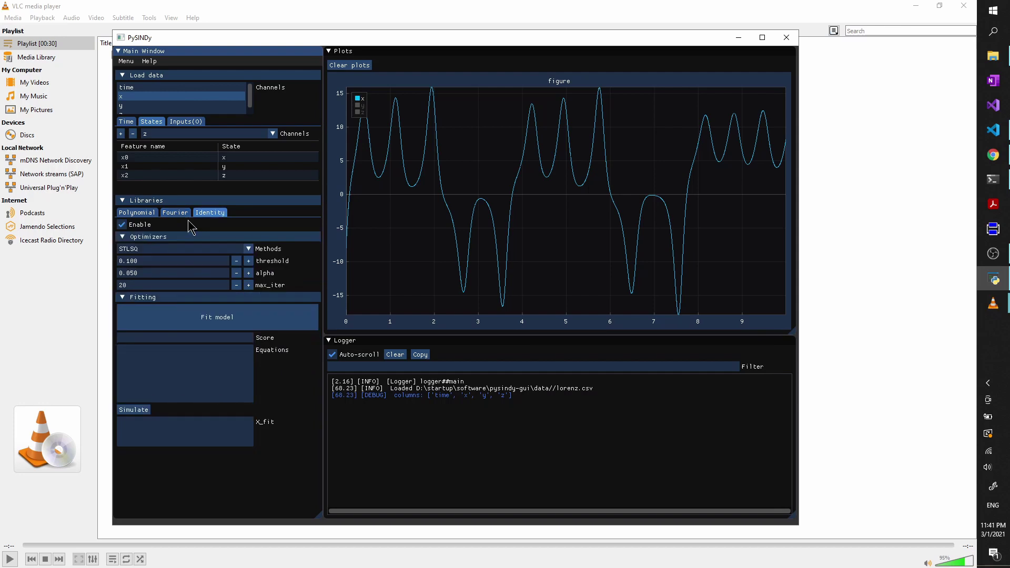
pyautogui.click(137, 213)
pyautogui.click(246, 248)
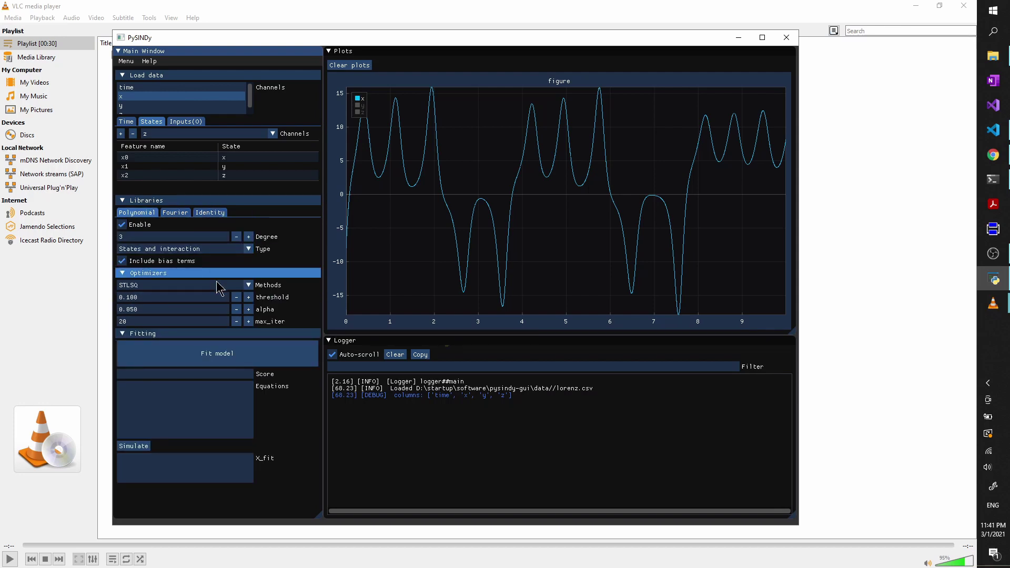
pyautogui.click(247, 249)
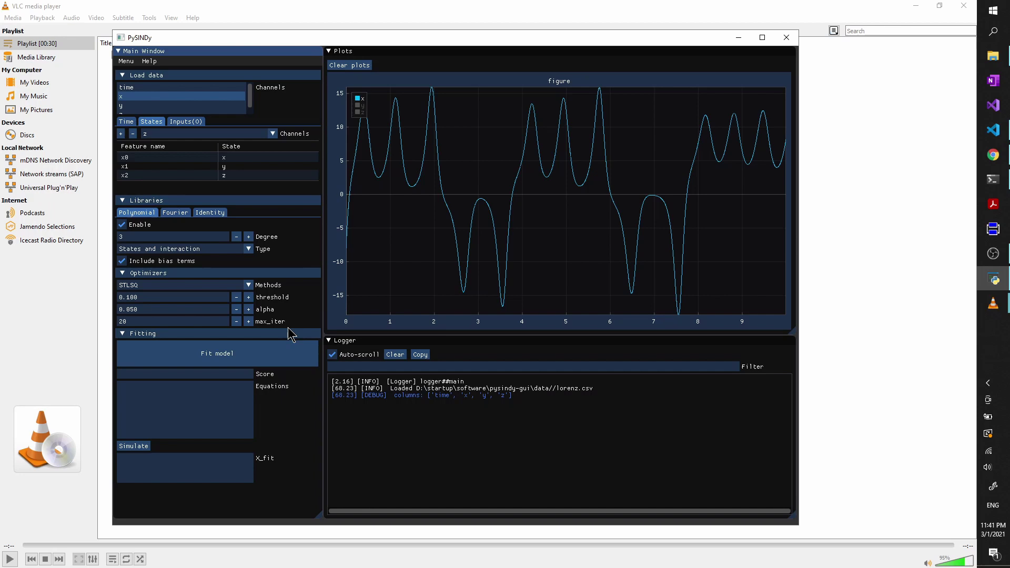
# Fit the model and check the resulting score of 0.9999999830248205
pyautogui.click(245, 362)
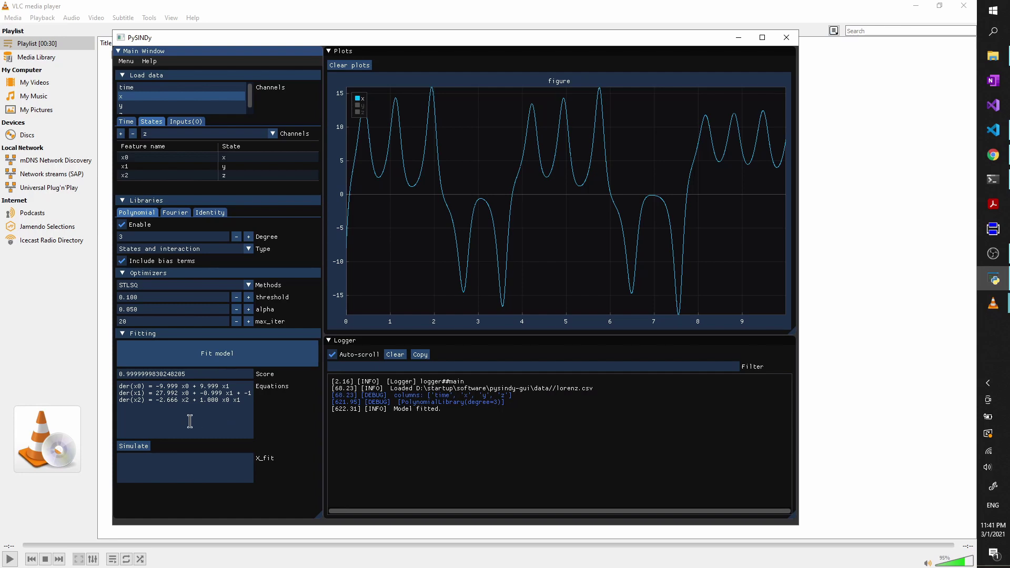
pyautogui.moveTo(226, 374); pyautogui.dragTo(135, 374)
pyautogui.click(191, 374)
pyautogui.moveTo(185, 374); pyautogui.dragTo(127, 374)
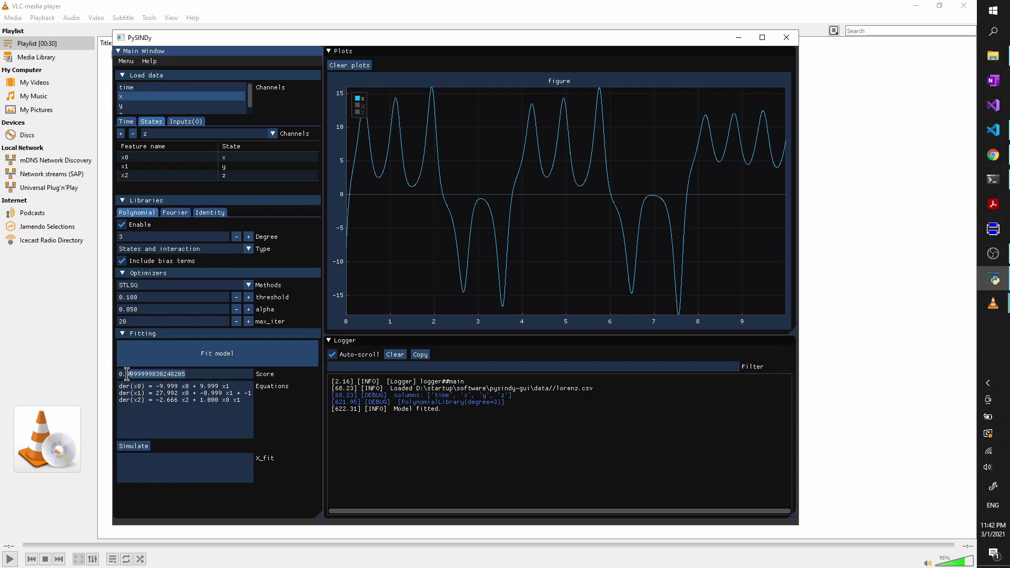
pyautogui.click(127, 374)
pyautogui.click(190, 373)
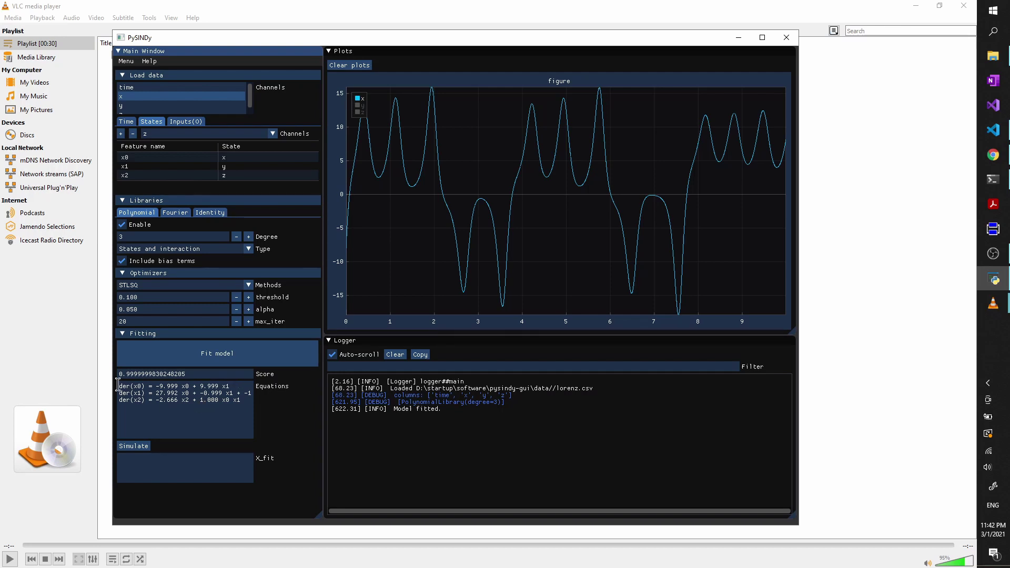
# Inspect the three recovered equations for der(x0), der(x1) and der(x2)
pyautogui.moveTo(118, 384)
pyautogui.mouseDown()
pyautogui.moveTo(249, 402)
pyautogui.moveTo(119, 392)
pyautogui.mouseUp()
pyautogui.click(247, 400)
pyautogui.click(130, 395)
pyautogui.moveTo(245, 399); pyautogui.dragTo(105, 384)
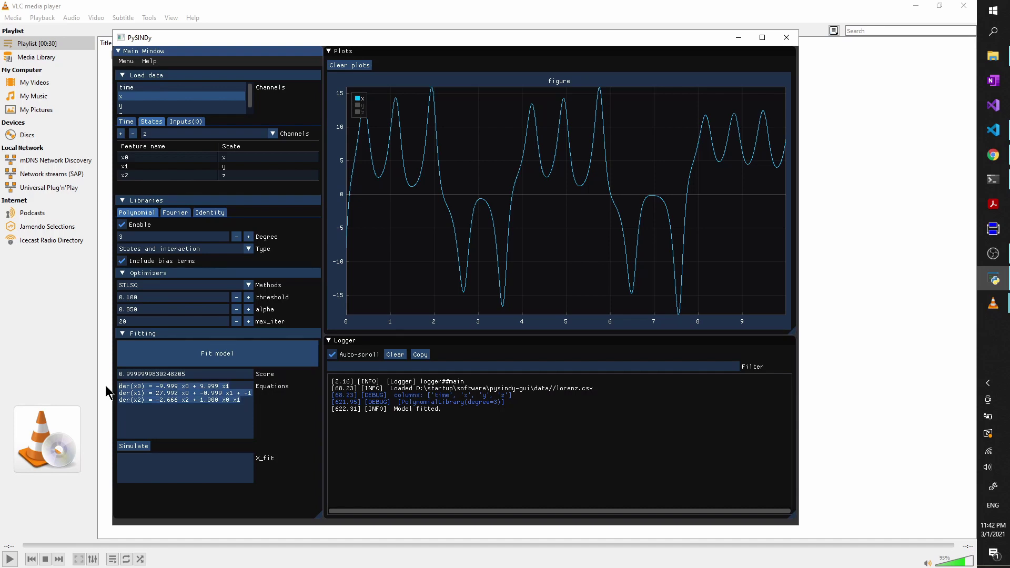
pyautogui.click(140, 389)
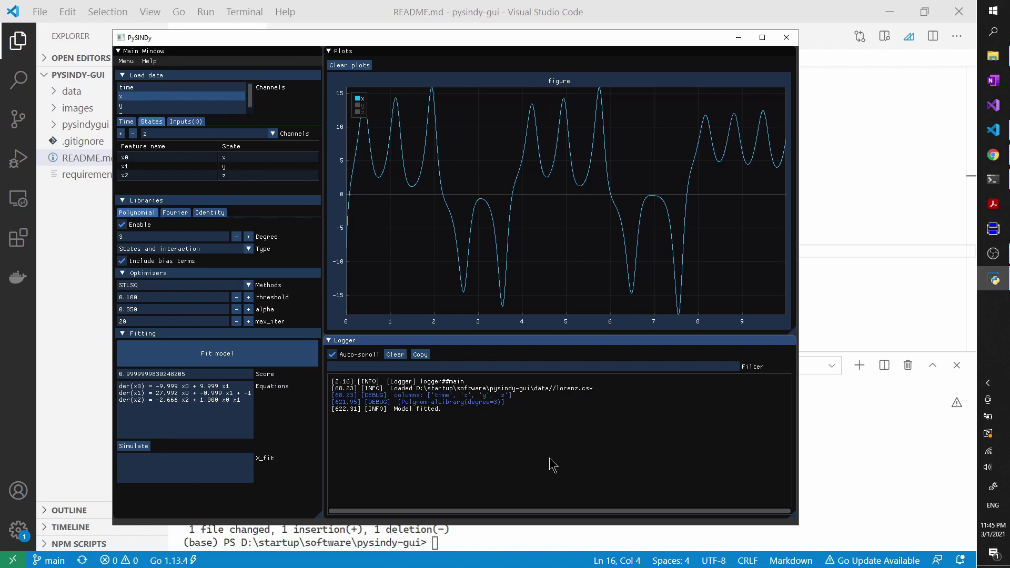
# Simulate the fitted model and plot x_fit over the original x signal
pyautogui.click(137, 446)
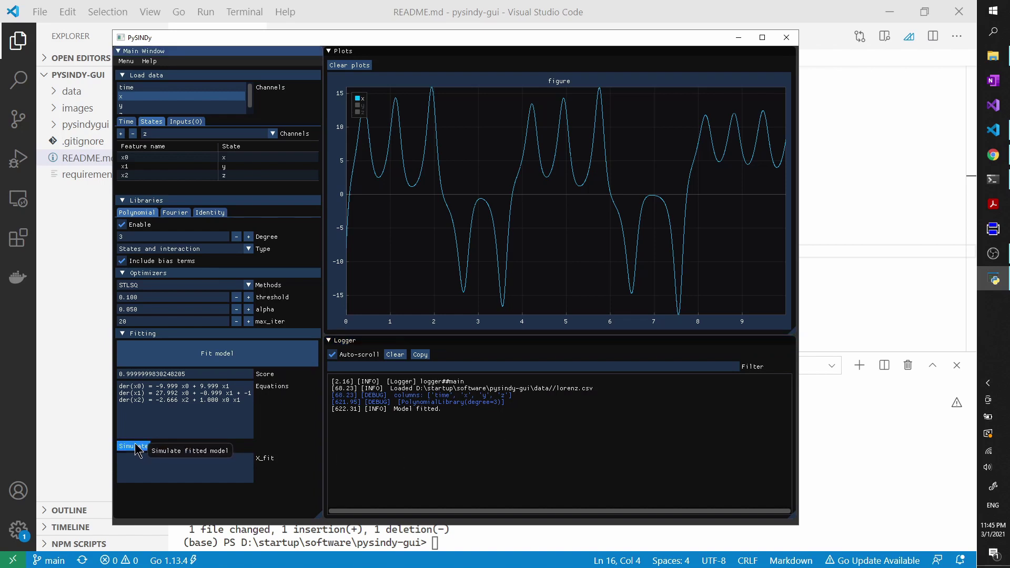
pyautogui.click(137, 446)
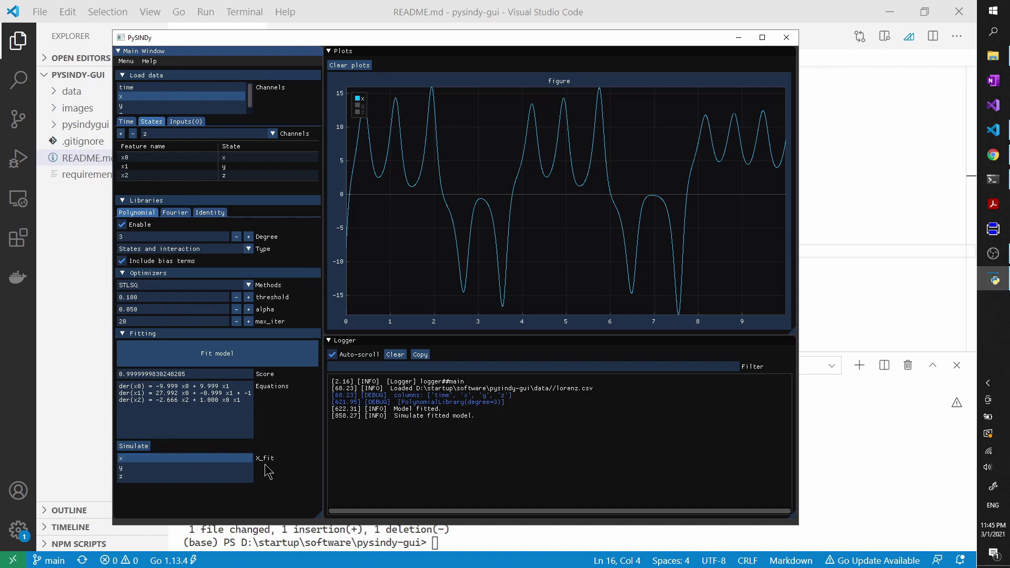
pyautogui.click(219, 467)
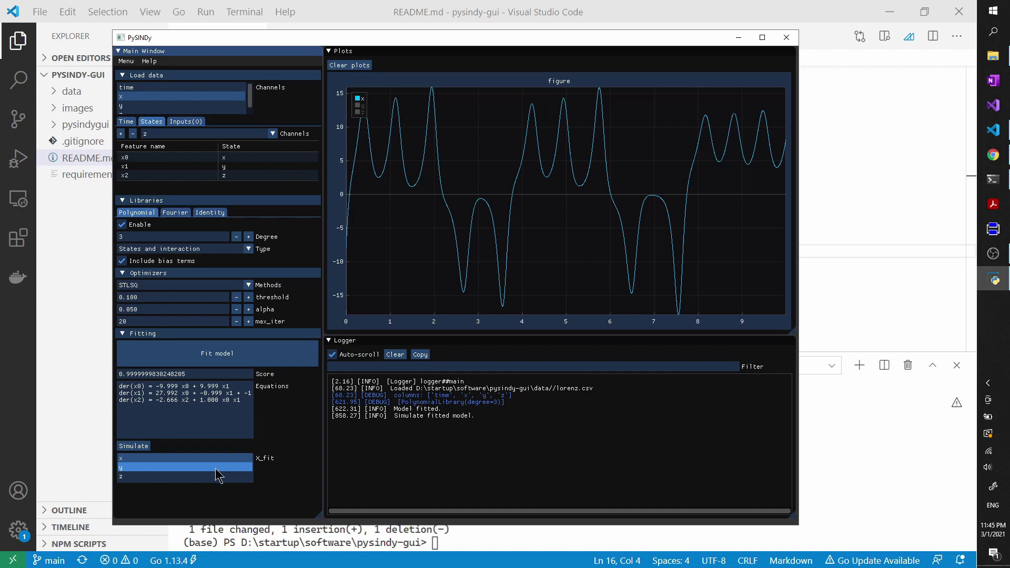
pyautogui.click(225, 457)
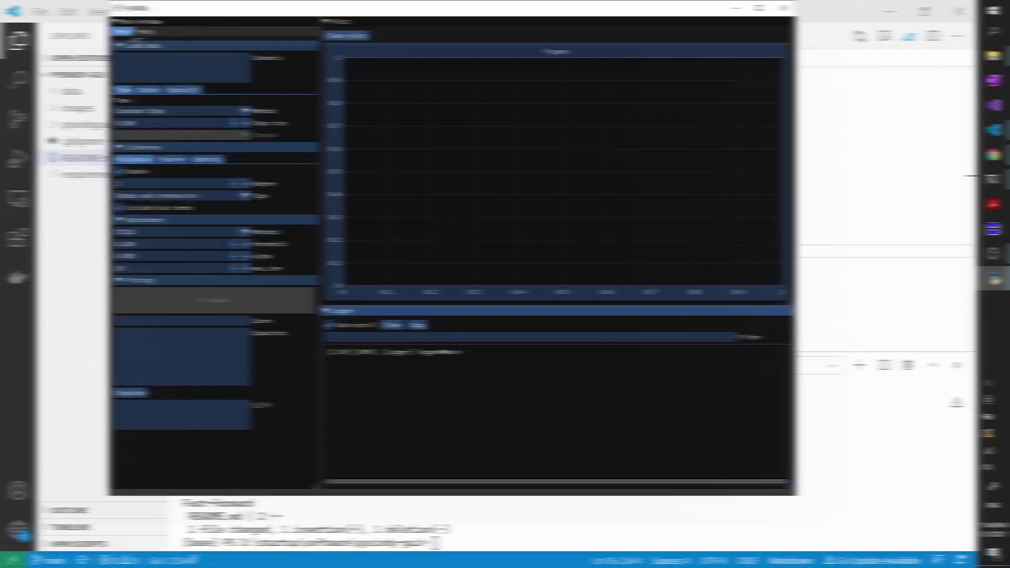
# Load firstOrder.csv from the data folder
pyautogui.click(122, 31)
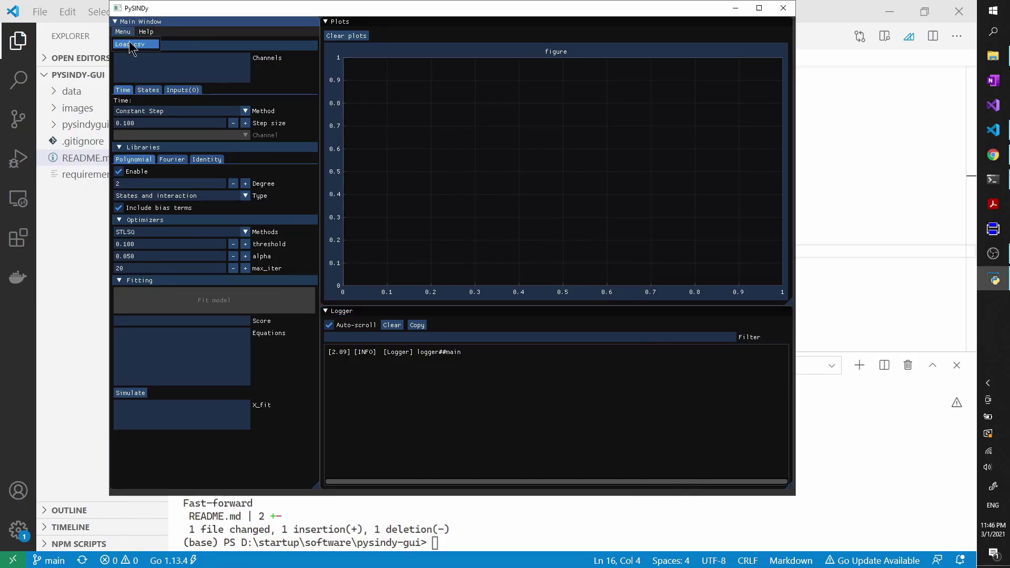
pyautogui.click(131, 46)
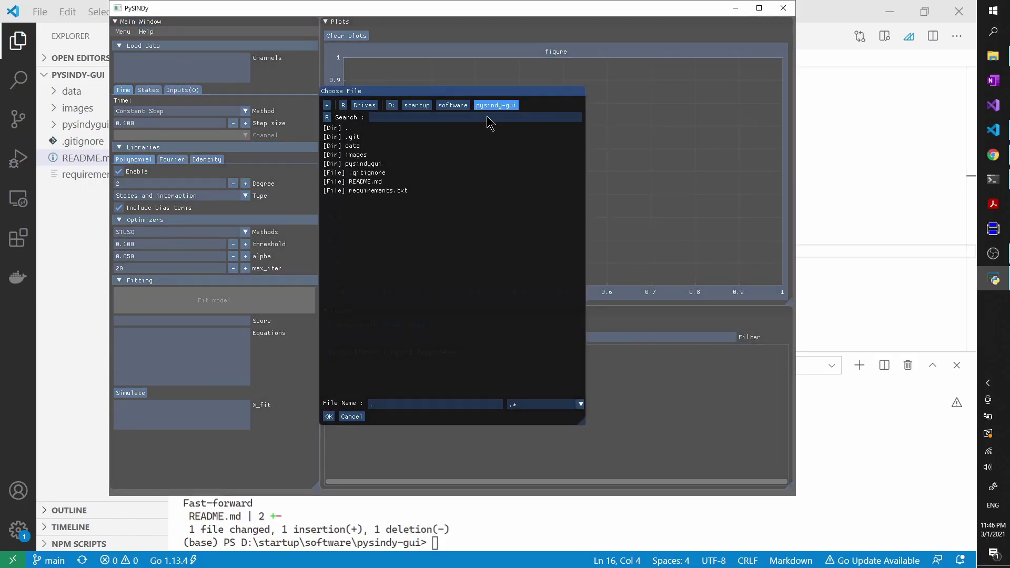
pyautogui.doubleClick(387, 146)
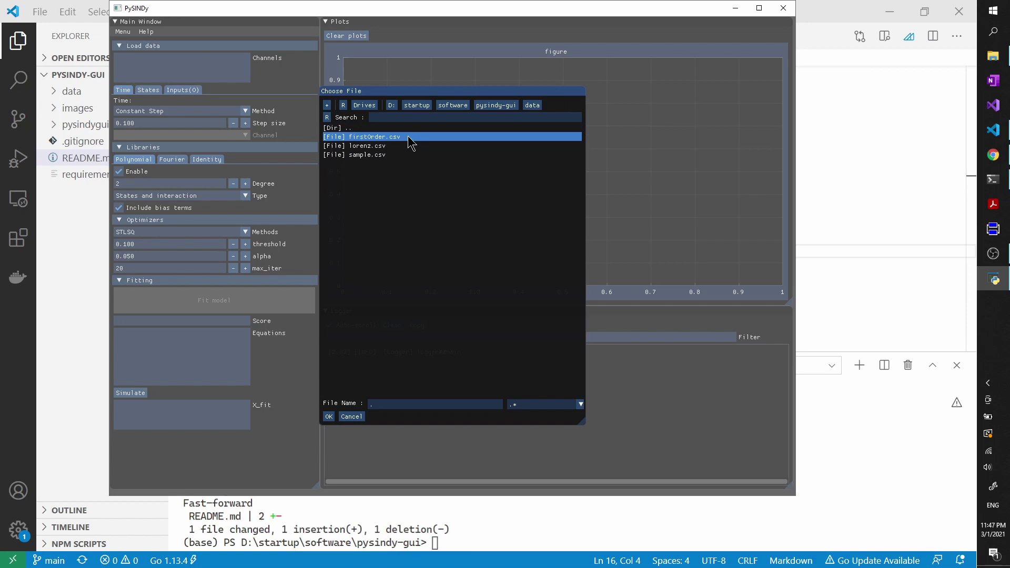
pyautogui.click(409, 138)
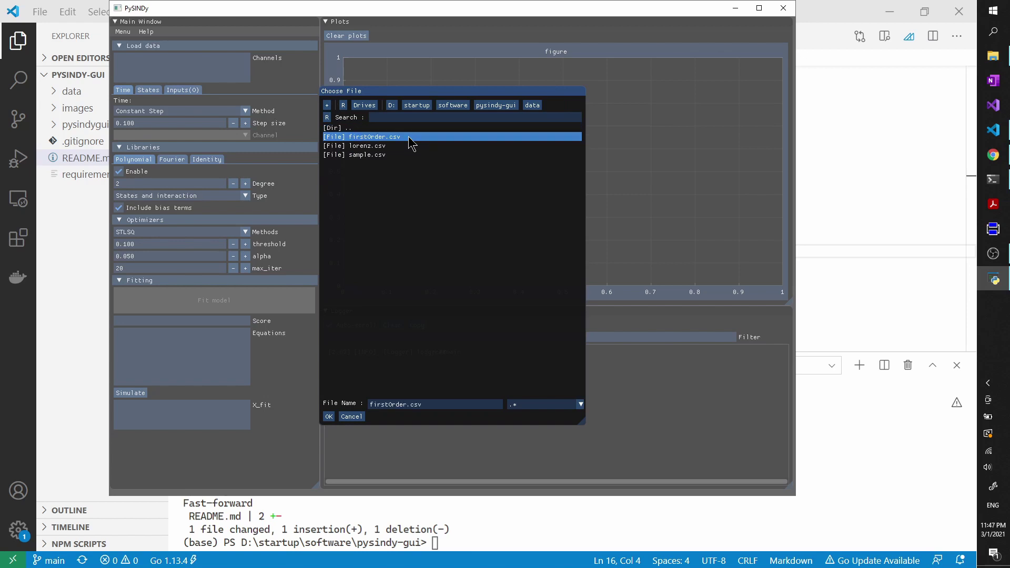
pyautogui.click(330, 417)
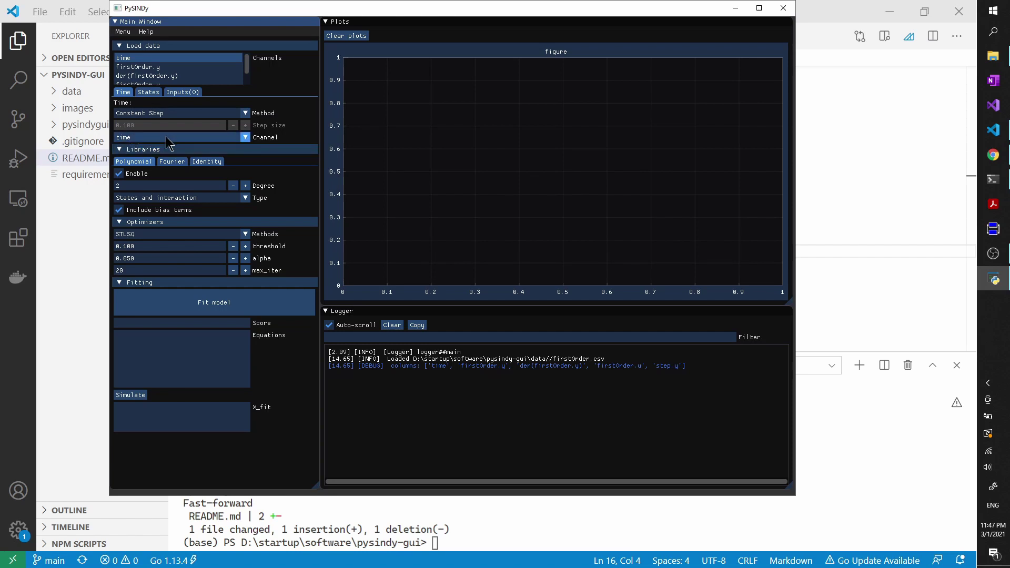
# Add firstOrder.y as state feature x0 on the States tab
pyautogui.click(147, 93)
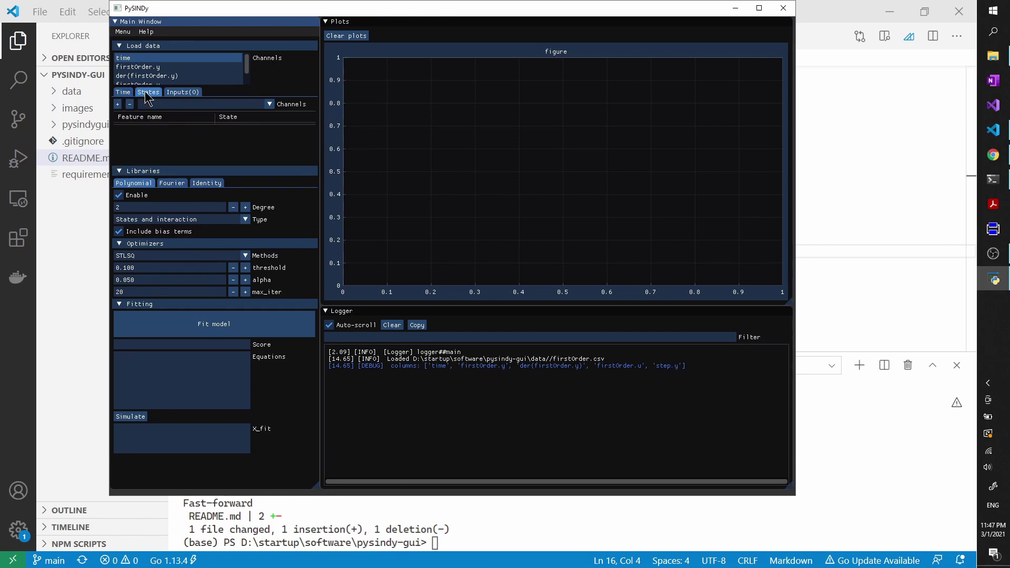
pyautogui.click(203, 103)
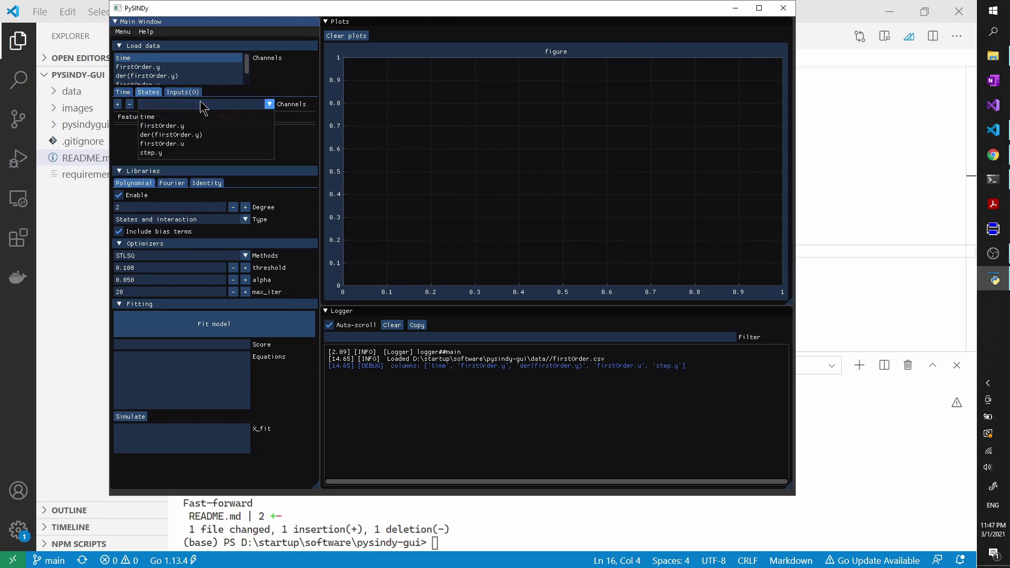
pyautogui.click(235, 117)
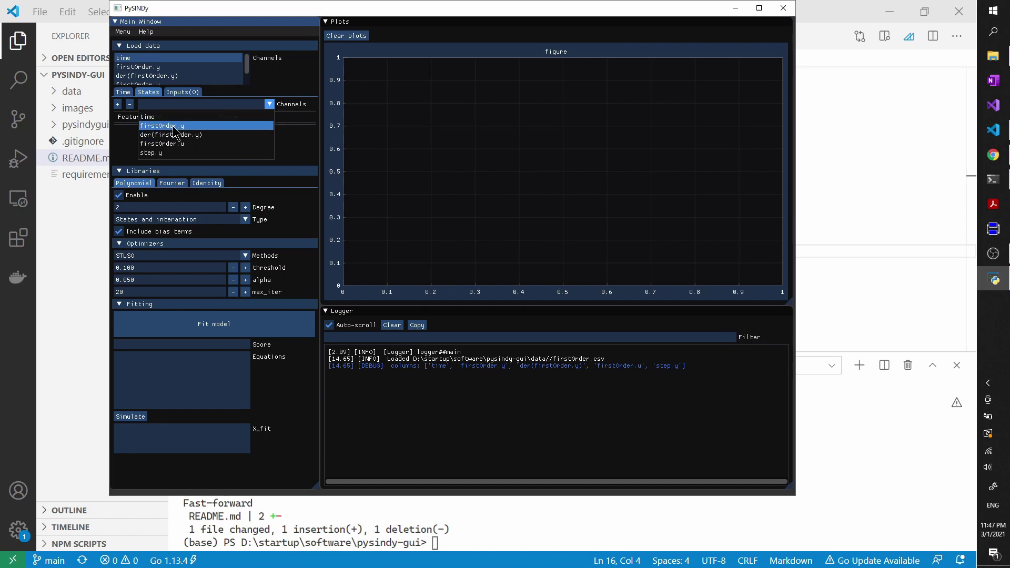
pyautogui.click(193, 130)
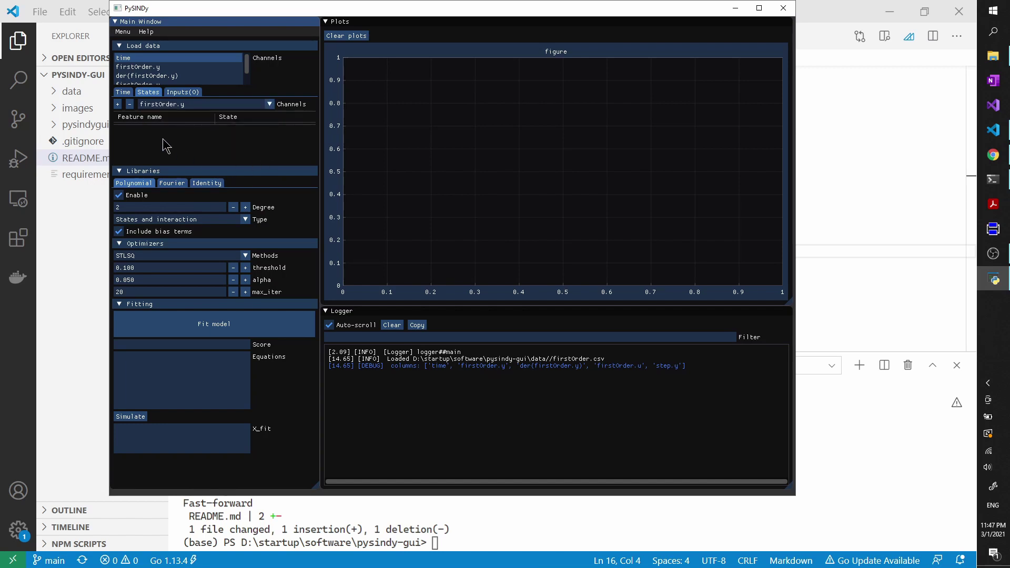
pyautogui.click(117, 104)
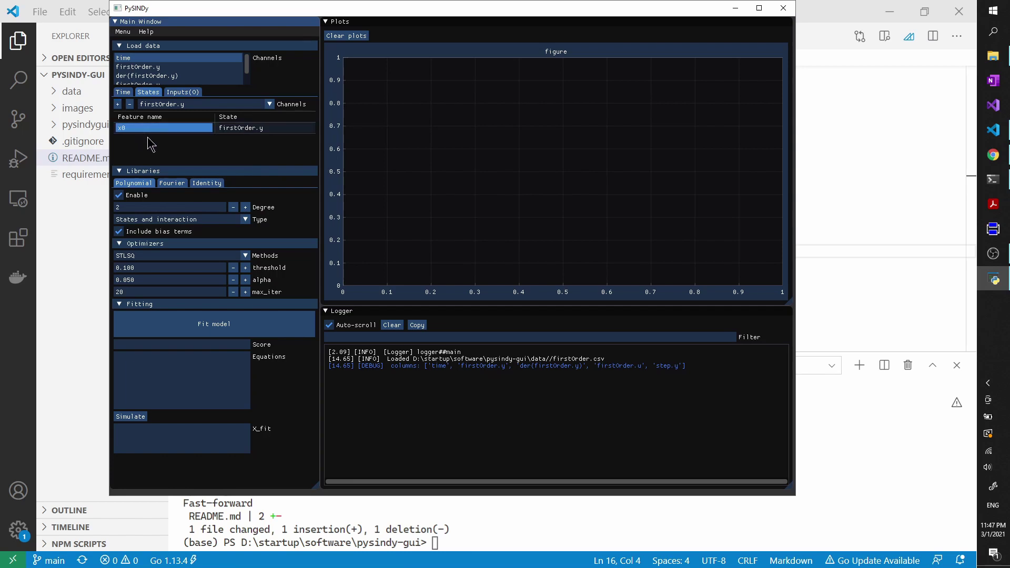
# Plot step.y and firstOrder.y together from the Channels list
pyautogui.click(183, 93)
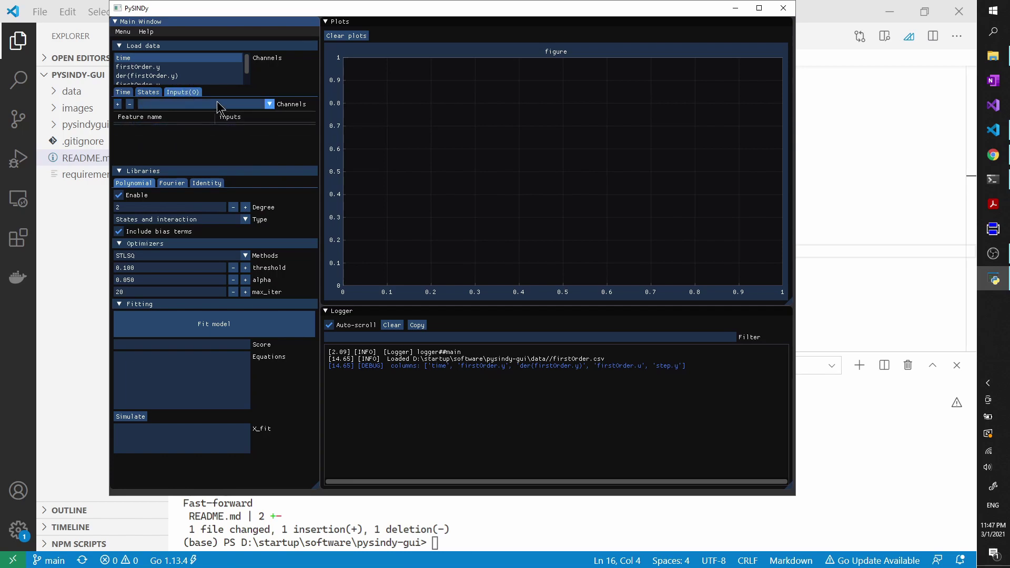
pyautogui.moveTo(247, 67); pyautogui.dragTo(247, 78)
pyautogui.click(218, 79)
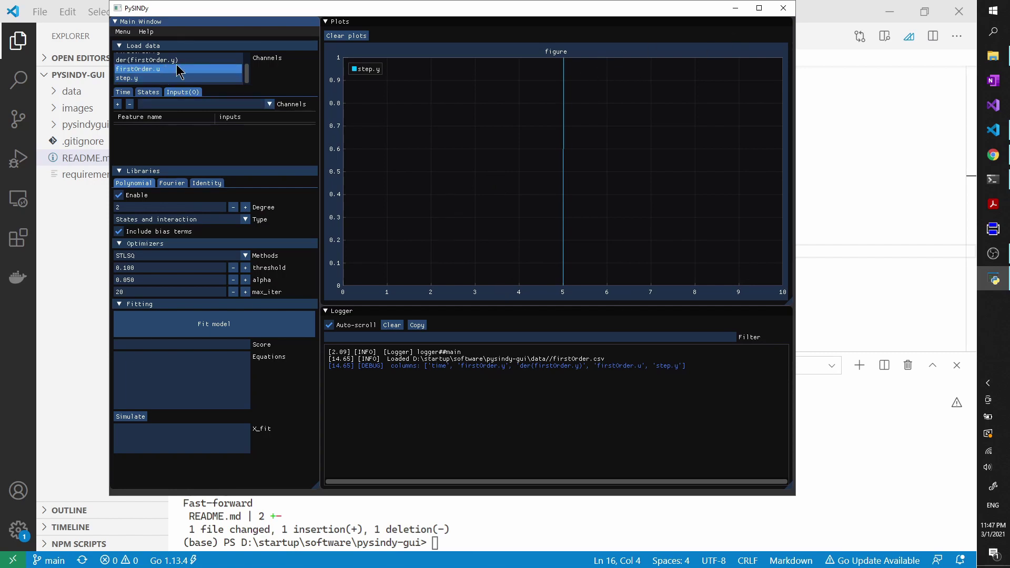
pyautogui.moveTo(248, 79); pyautogui.dragTo(247, 73)
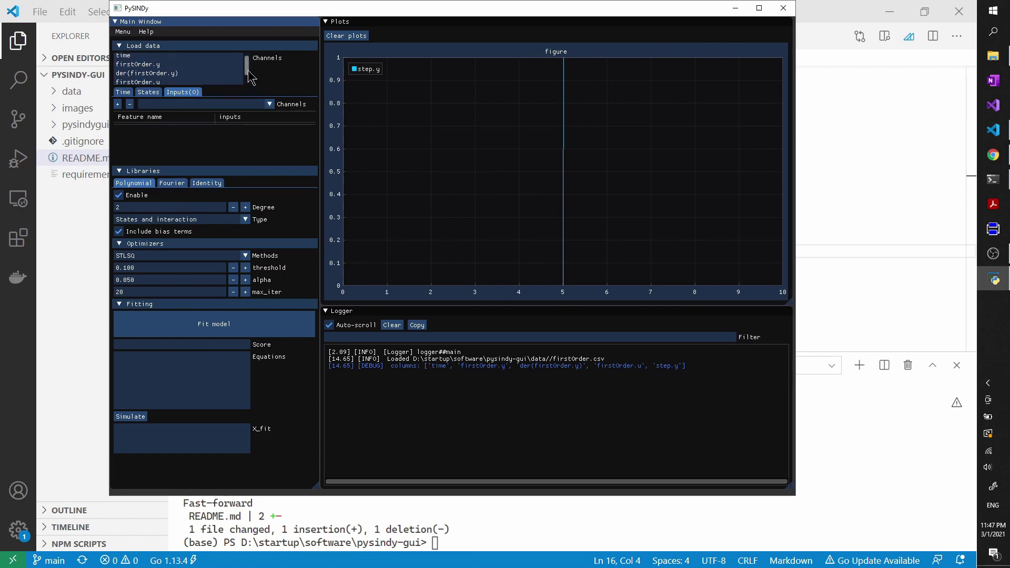
pyautogui.click(215, 63)
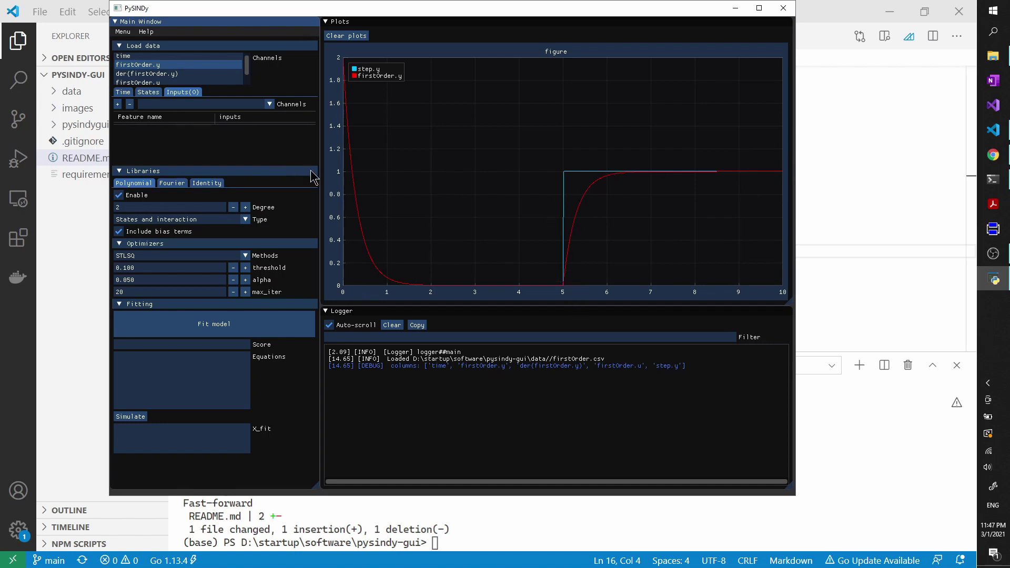
# Add step.y as input feature x0 on the Inputs tab
pyautogui.click(267, 105)
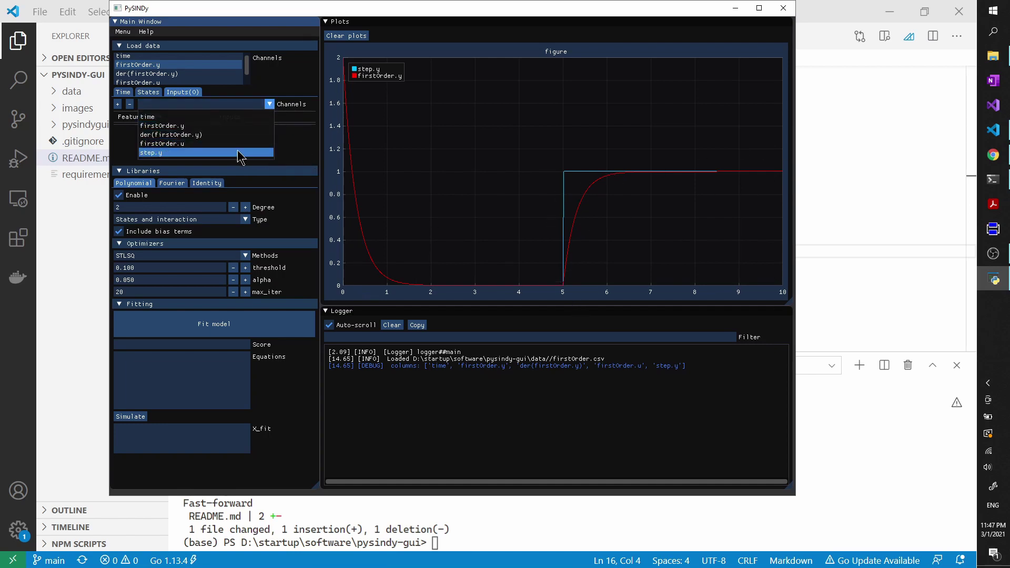
pyautogui.click(238, 152)
pyautogui.click(118, 105)
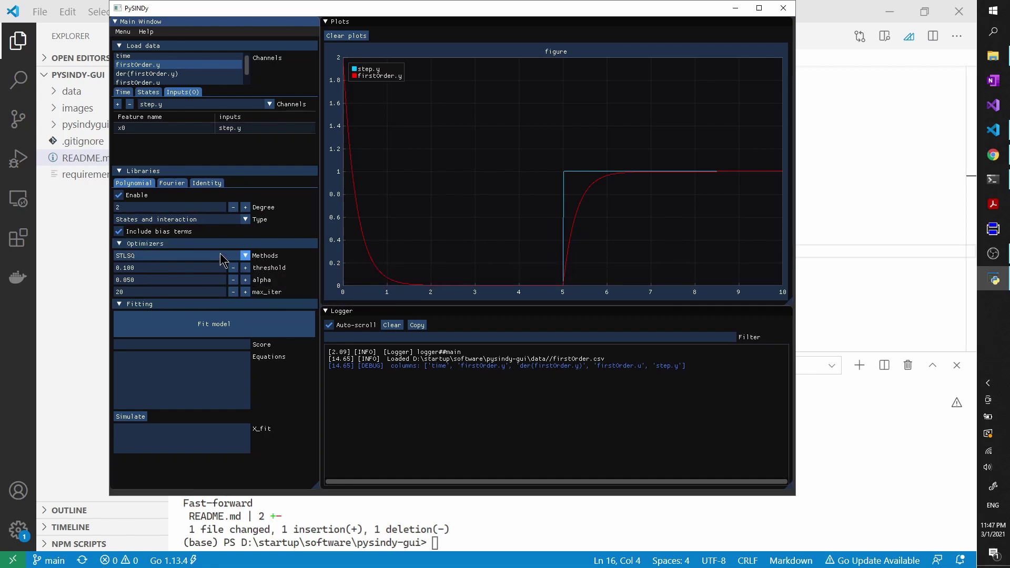
# Fit the model and read the full equation der(x0) = -3.336 x0 + 1.668 u0 + 1.668 u0^2
pyautogui.click(209, 330)
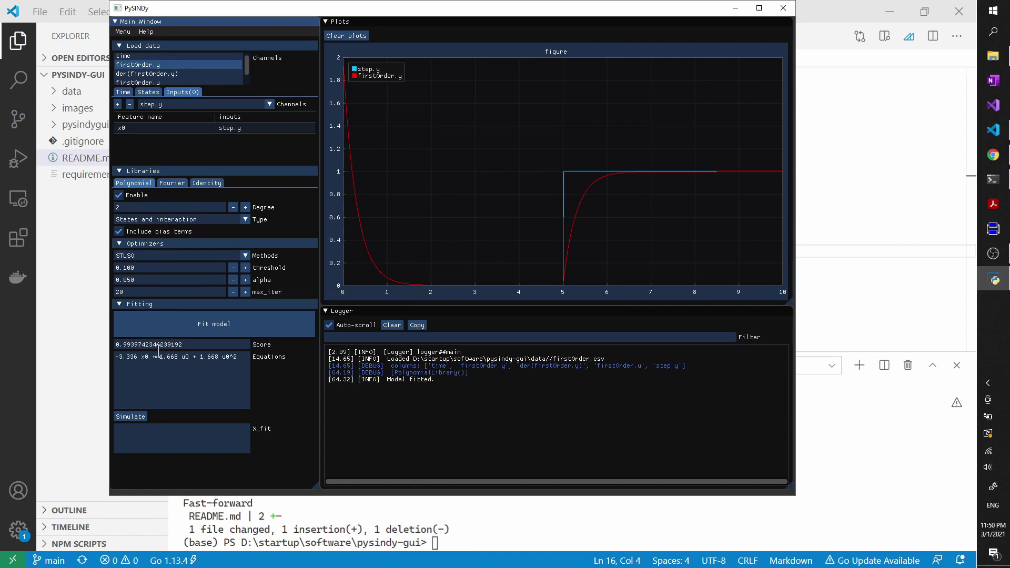
pyautogui.click(131, 343)
pyautogui.moveTo(152, 357); pyautogui.dragTo(249, 358)
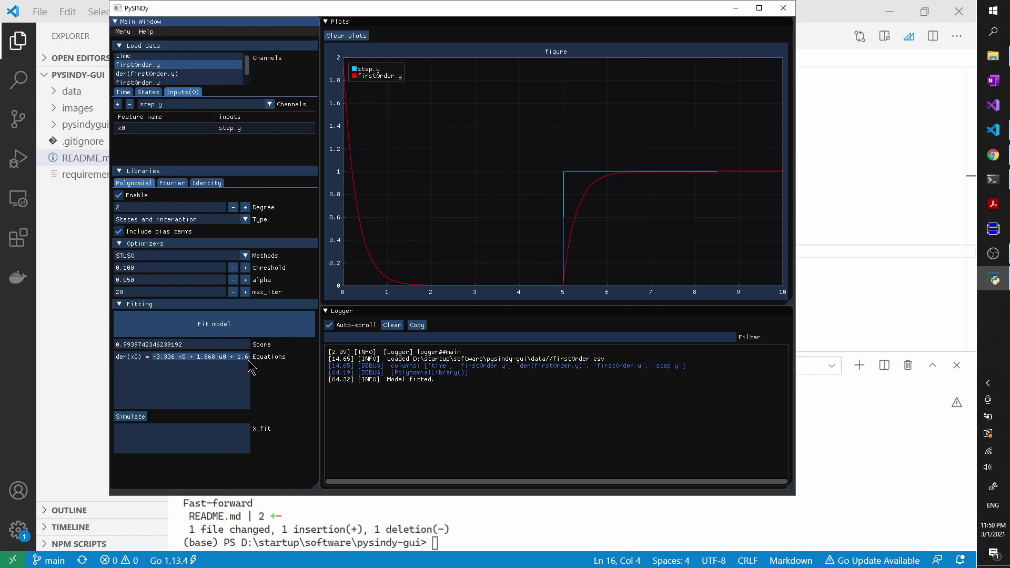
pyautogui.click(239, 356)
pyautogui.press('Right')
pyautogui.press('Right')
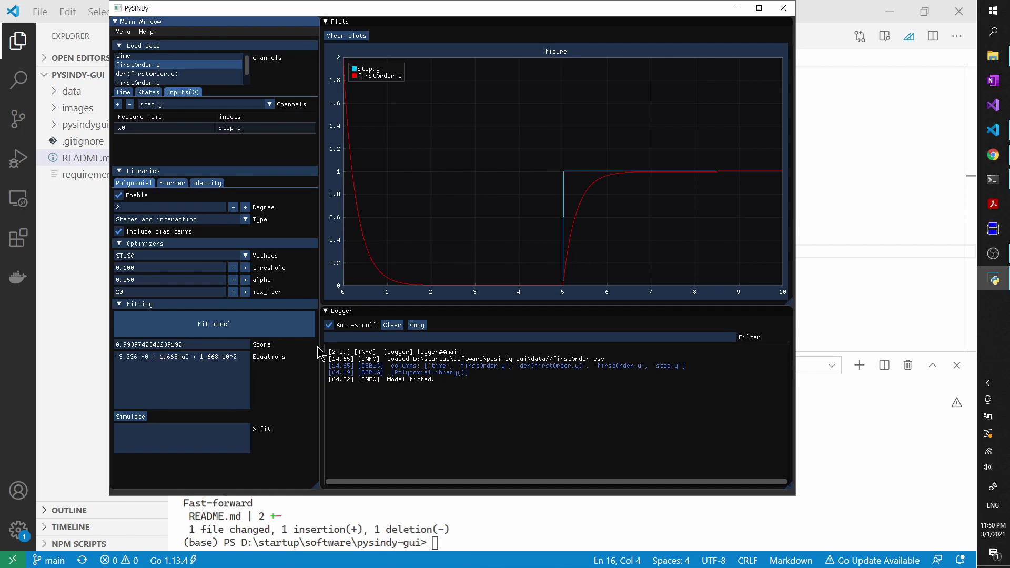
pyautogui.moveTo(319, 341); pyautogui.dragTo(422, 340)
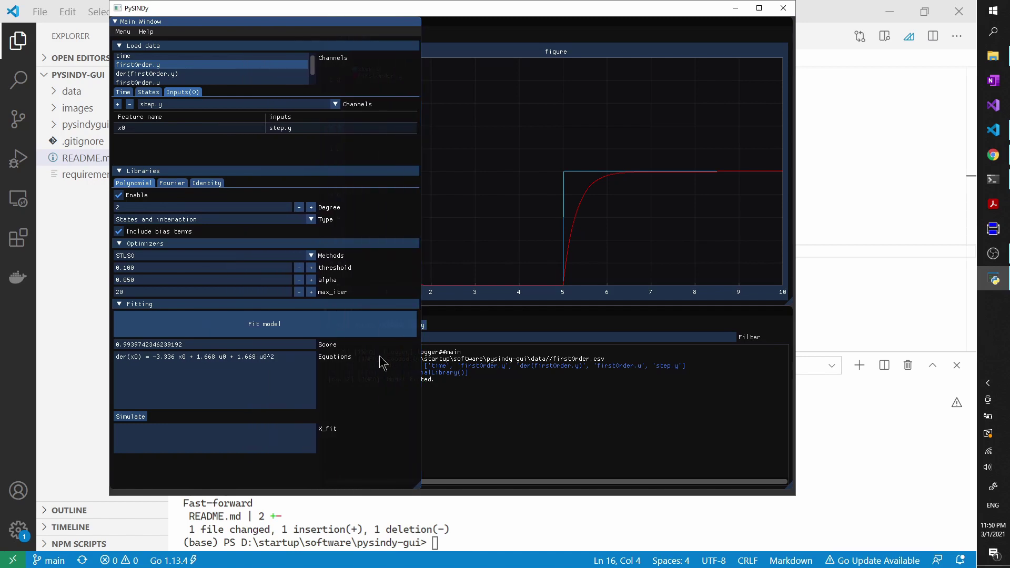
pyautogui.click(284, 360)
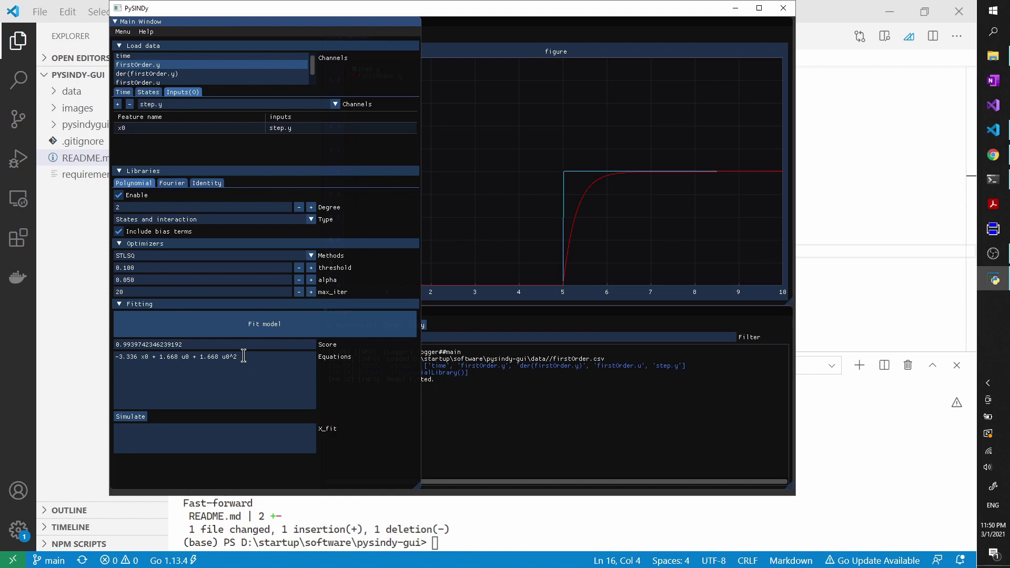
pyautogui.hotkey('ctrl', 'a')
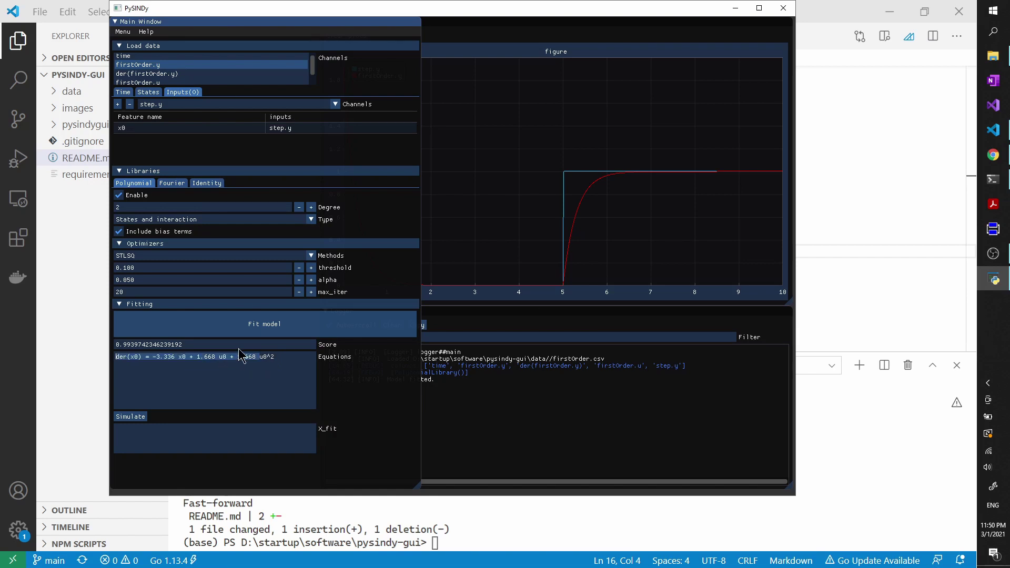
pyautogui.press('Home')
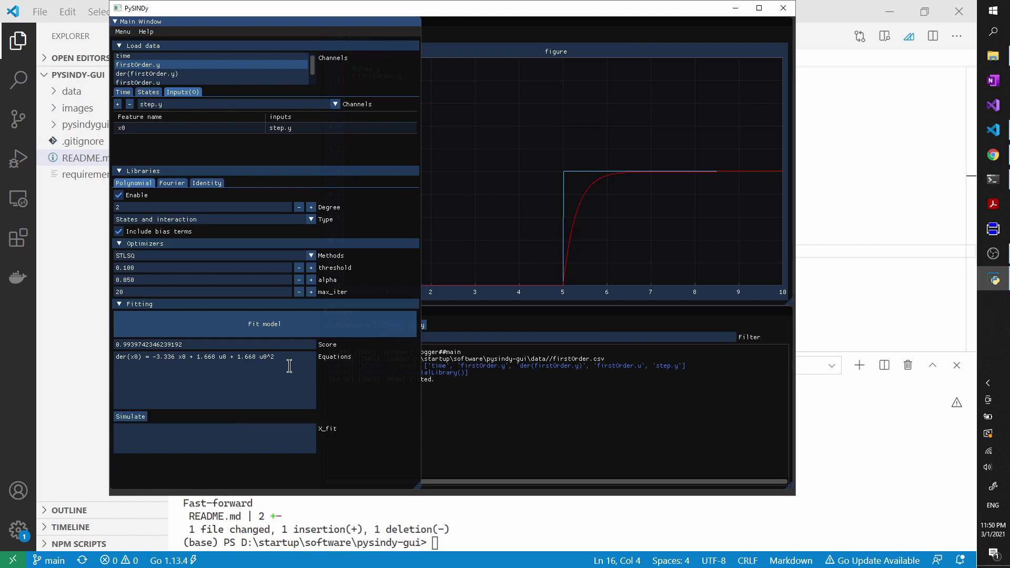
# Overlay firstOrder.y_fit on the response and lower the polynomial degree from 2 to 1
pyautogui.moveTo(420, 329); pyautogui.dragTo(322, 329)
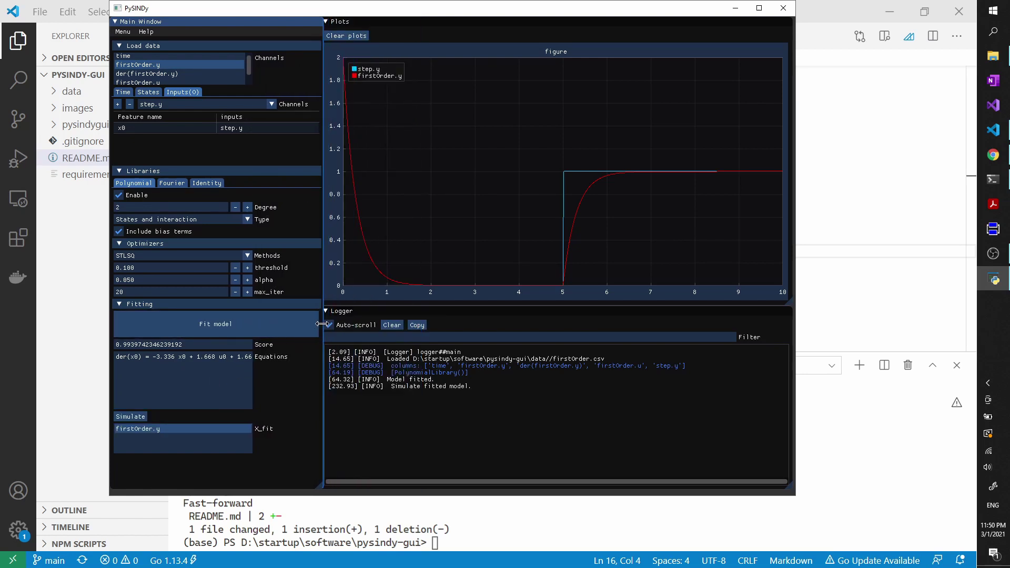
pyautogui.click(191, 432)
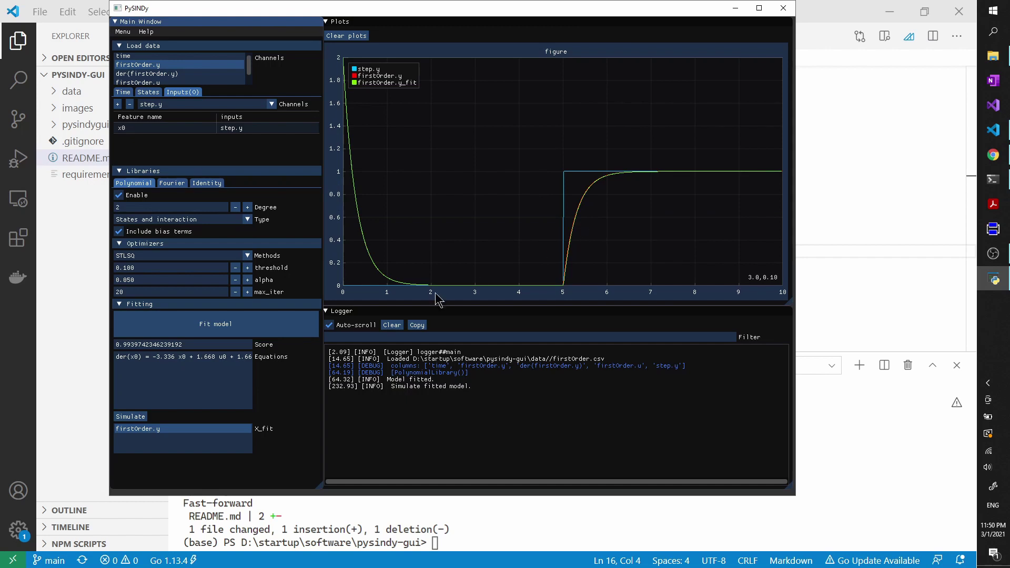
pyautogui.moveTo(323, 288); pyautogui.dragTo(431, 280)
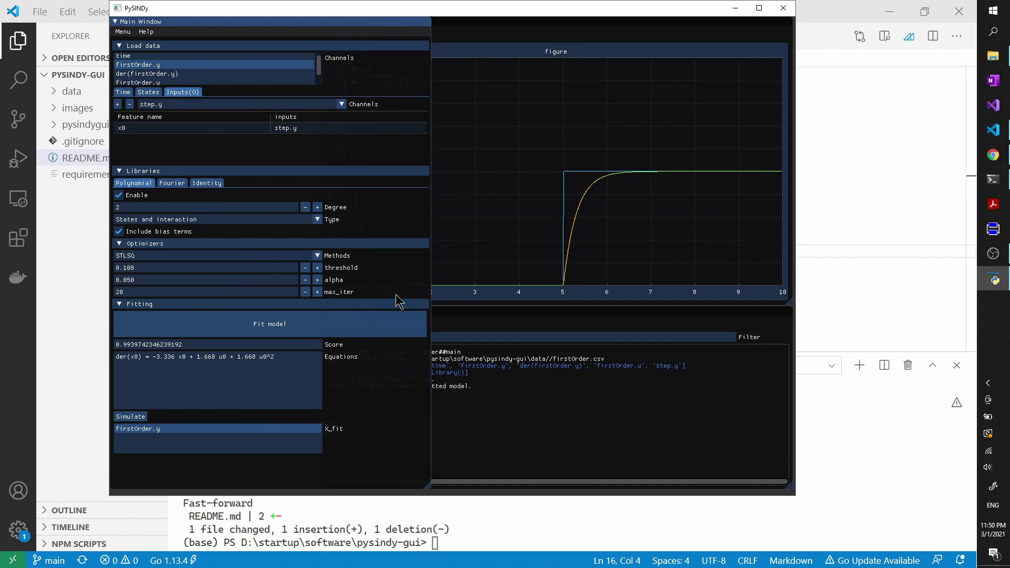
pyautogui.click(305, 207)
# Refit at degree 1, giving der(x0) = -3.336 x0 + 3.336 u0, and simulate it
pyautogui.click(288, 329)
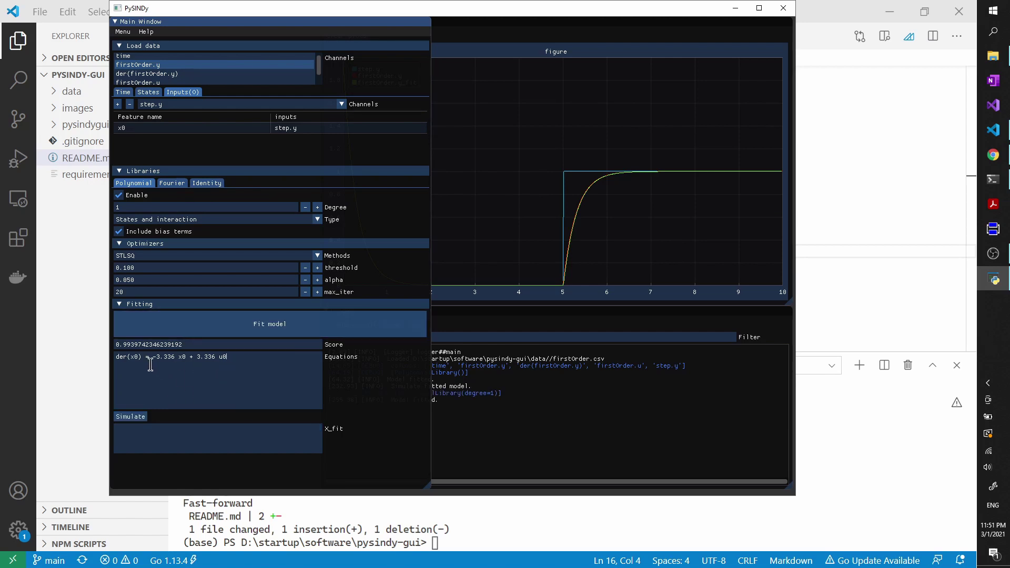
pyautogui.click(232, 357)
pyautogui.click(133, 421)
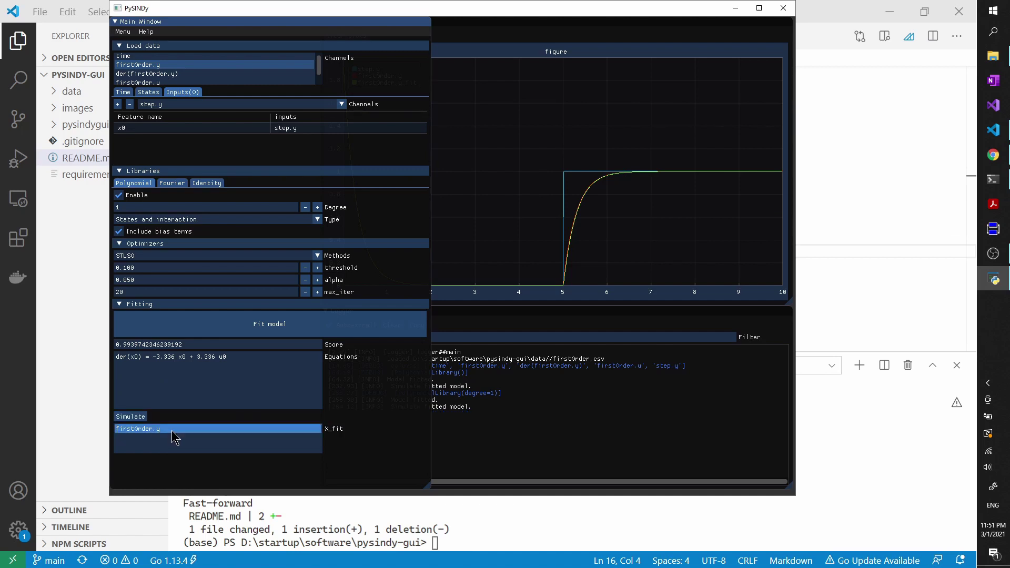
# Clear the plot and show only firstOrder.y with firstOrder.y_fit overlaid
pyautogui.click(648, 263)
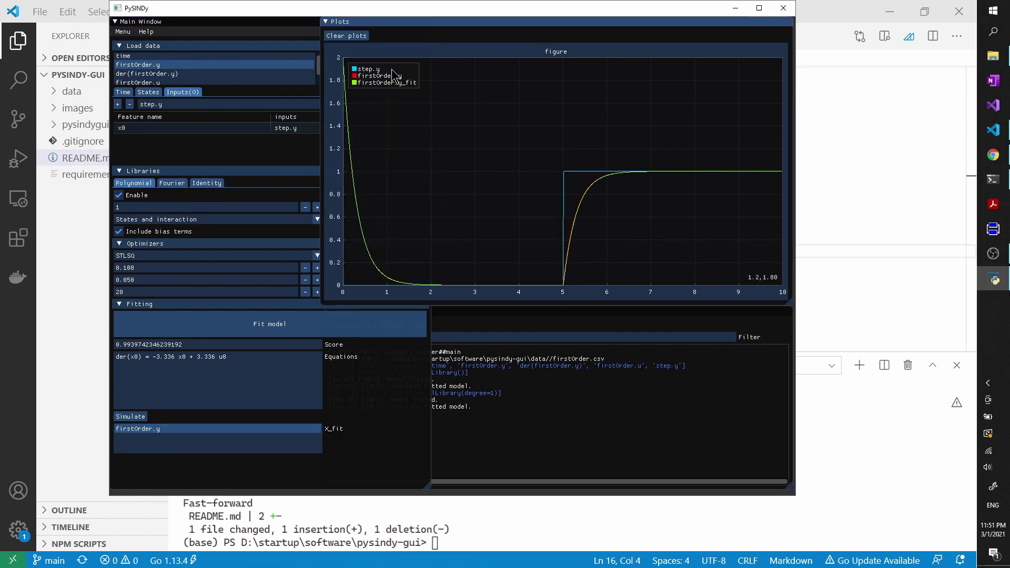
pyautogui.click(367, 42)
pyautogui.click(187, 74)
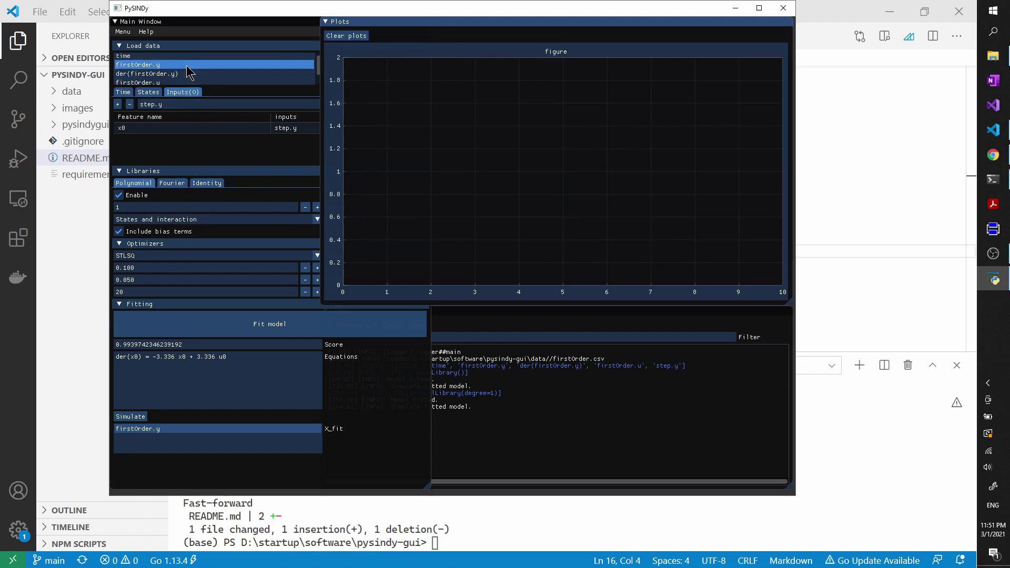
pyautogui.click(516, 142)
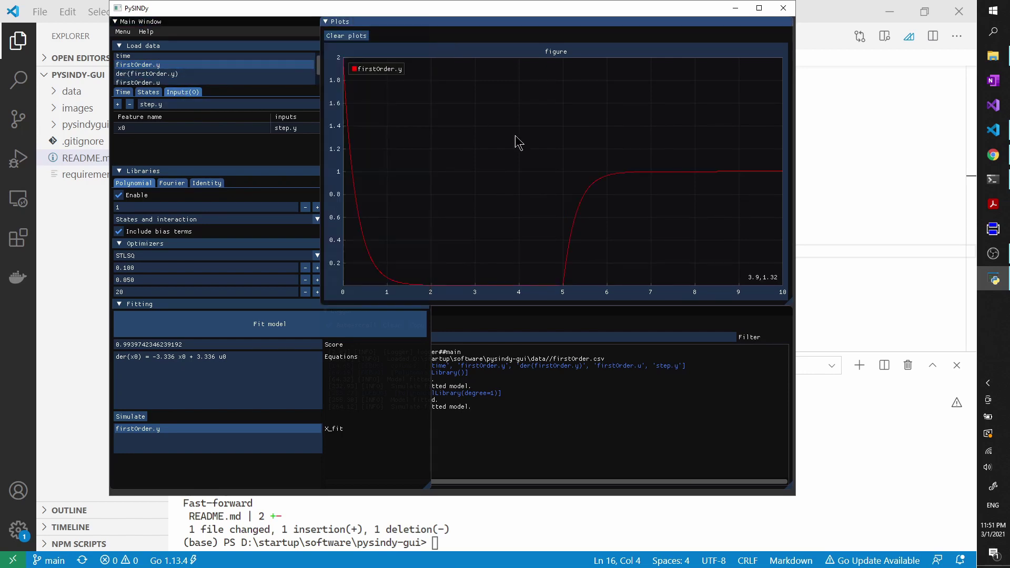
pyautogui.click(176, 430)
pyautogui.click(719, 178)
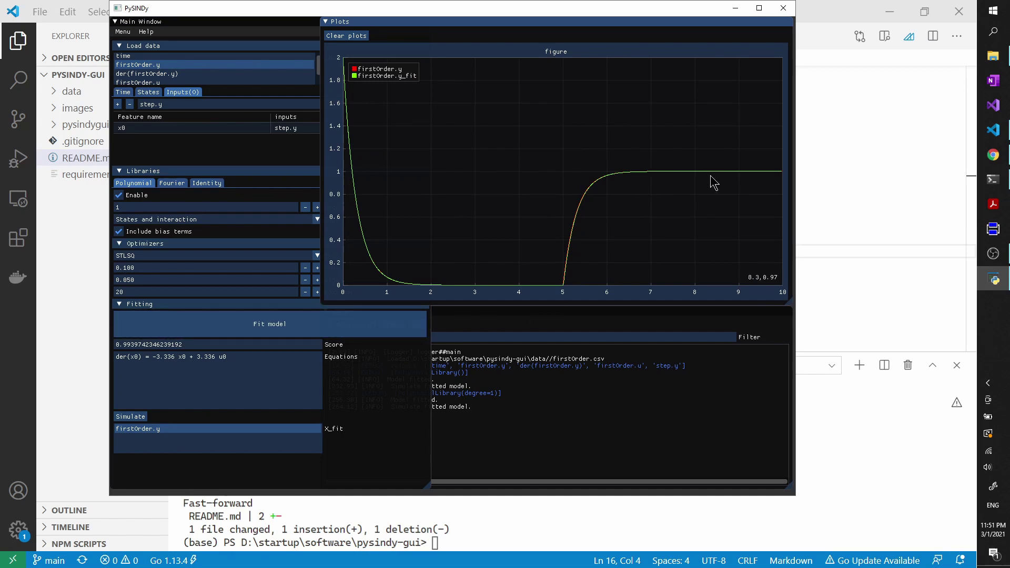
pyautogui.moveTo(228, 356); pyautogui.dragTo(149, 356)
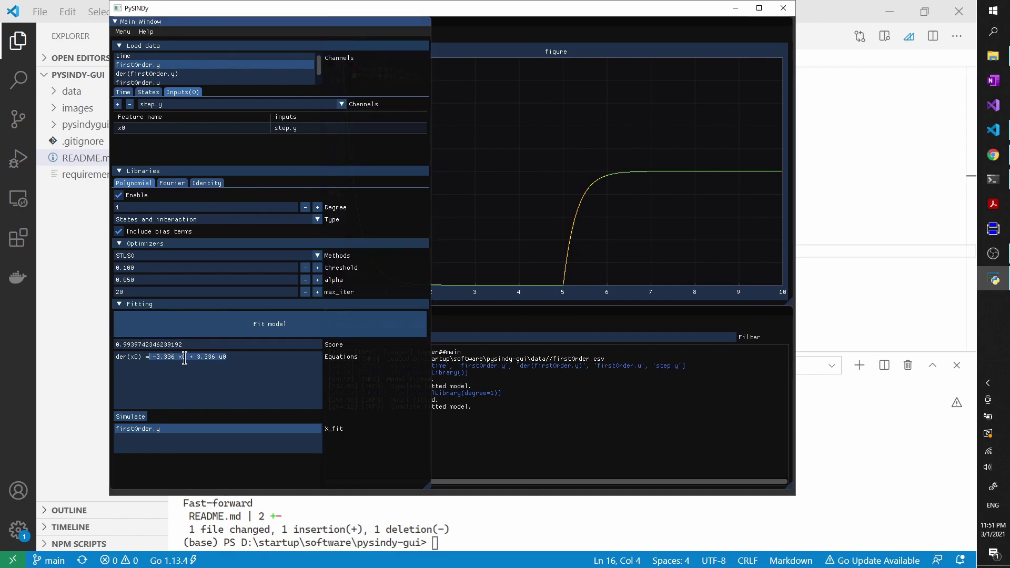
pyautogui.click(255, 359)
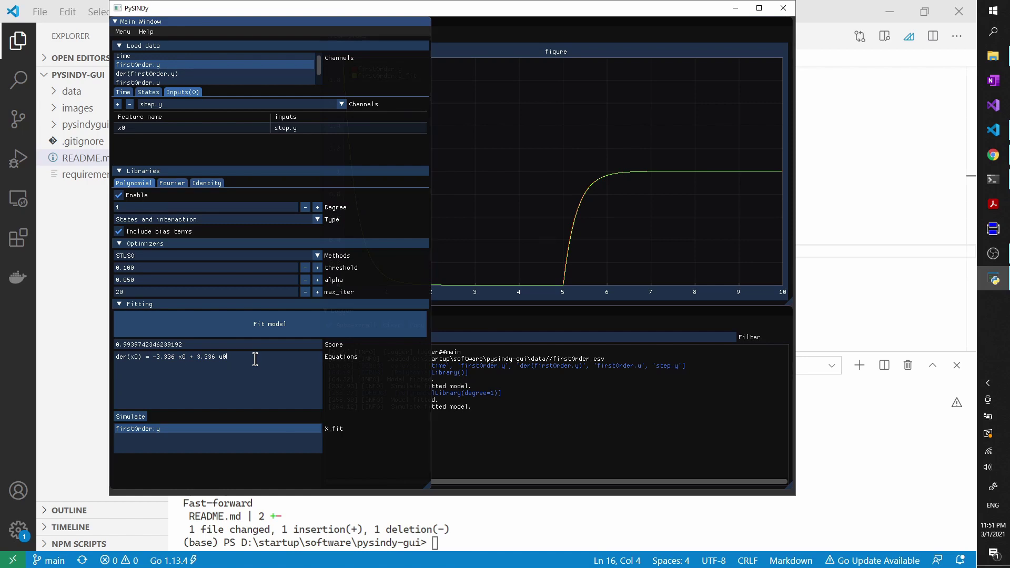